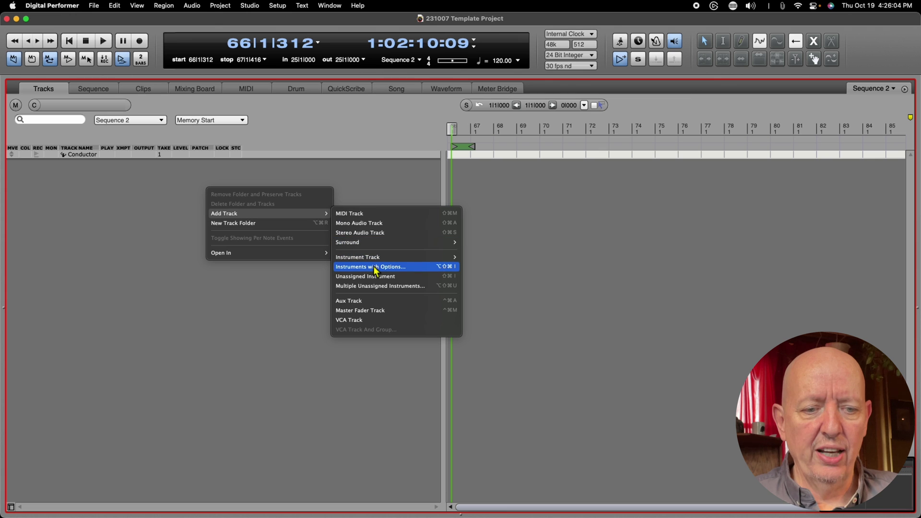
# Add one instrument track assigned to Vienna Ensemble Pro MAS (stereo), with 16 MIDI tracks, in a new folder
pyautogui.click(374, 271)
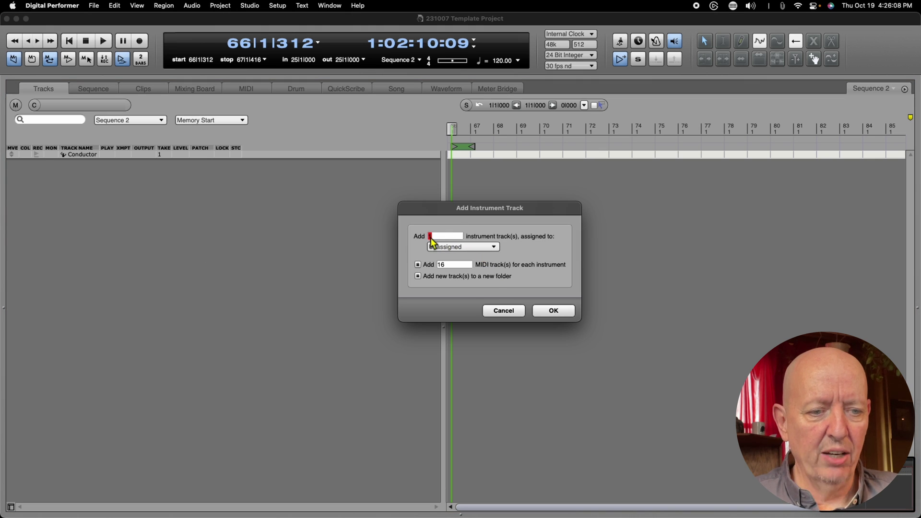
pyautogui.click(447, 251)
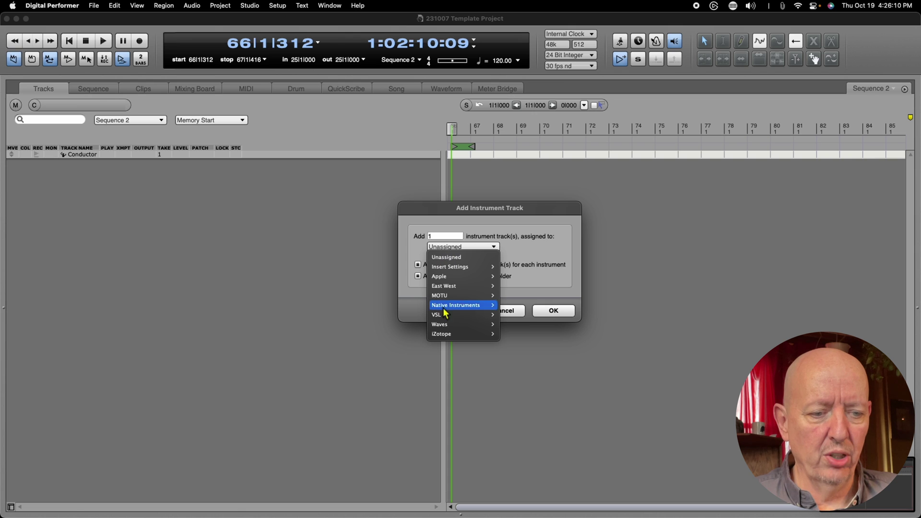
pyautogui.moveTo(447, 315)
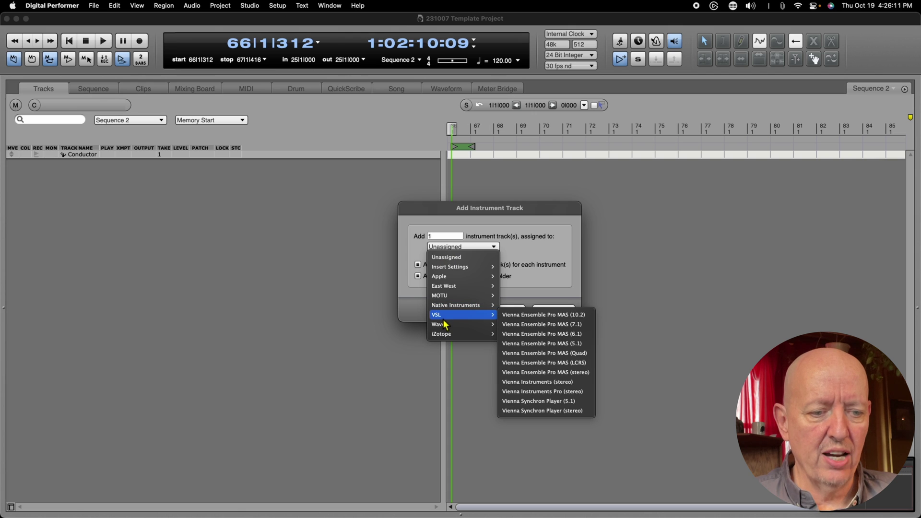
pyautogui.click(544, 376)
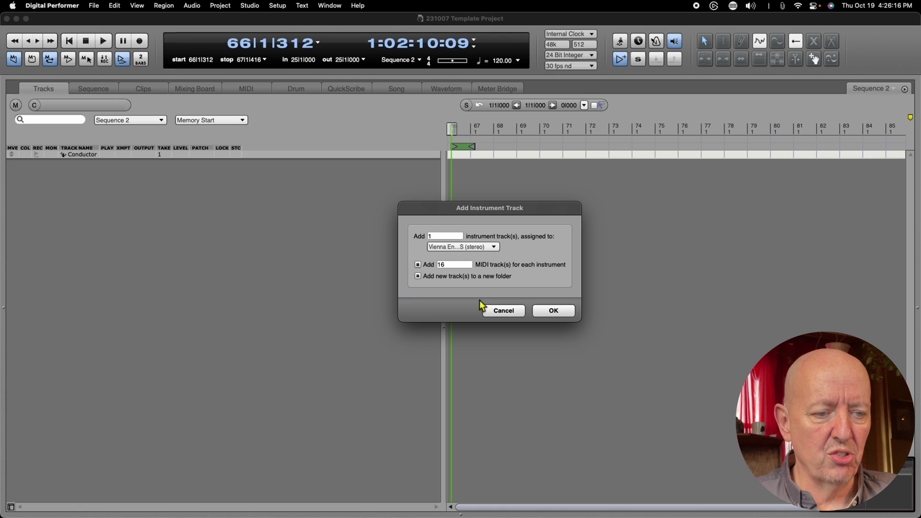
pyautogui.click(554, 314)
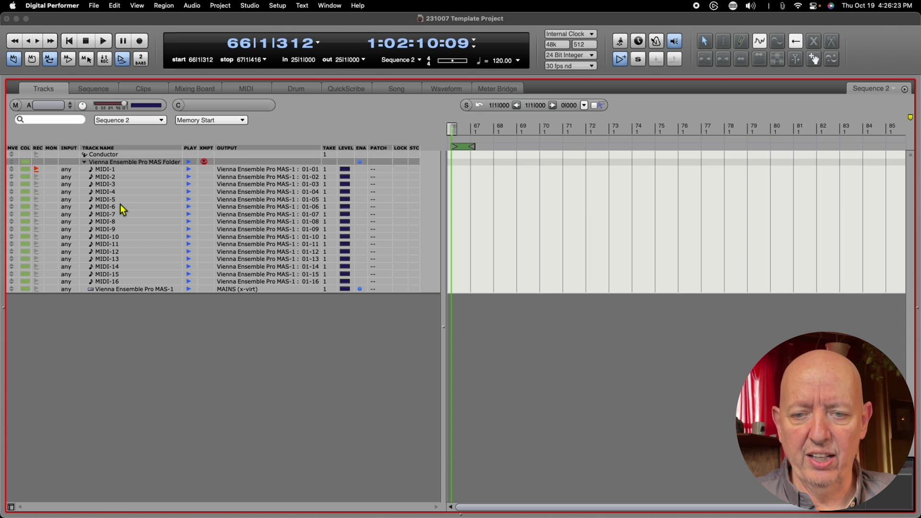
# Group tracks MIDI-6 through MIDI-16 into a new track folder and collapse it
pyautogui.moveTo(120, 204); pyautogui.dragTo(110, 284)
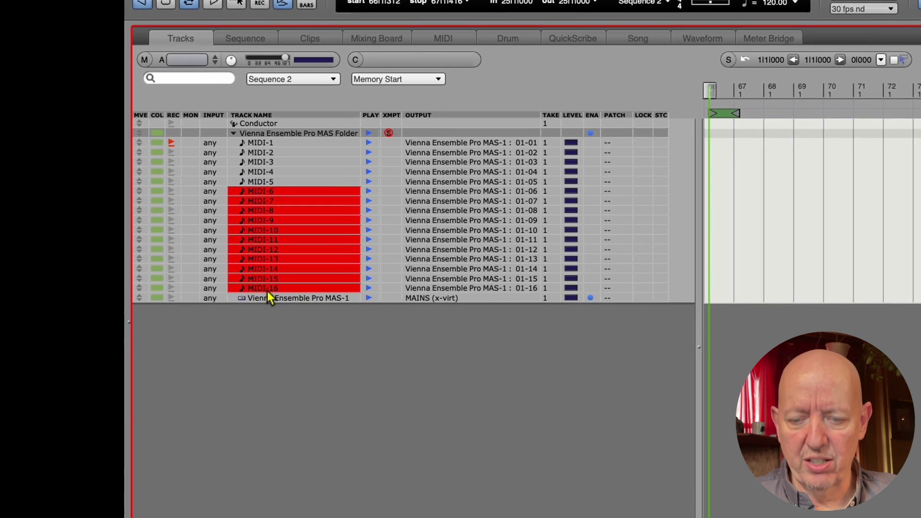
pyautogui.press('super+shift+f')
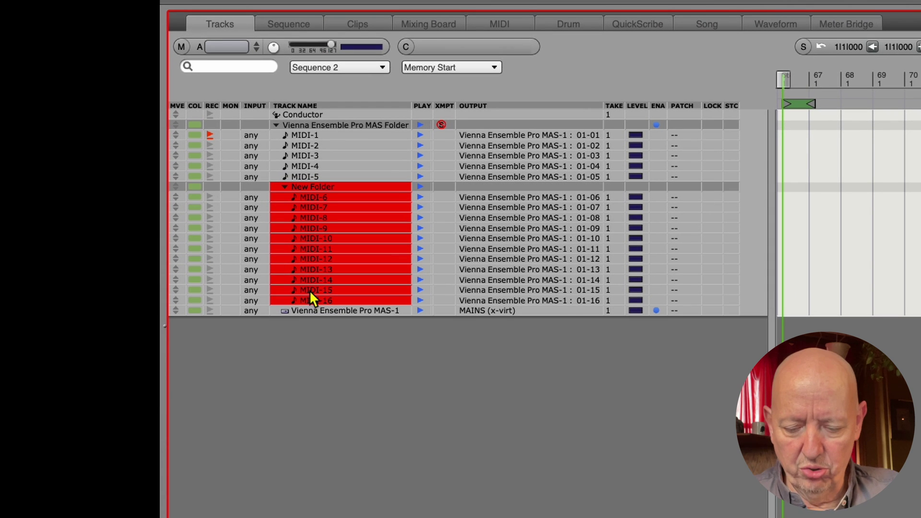
pyautogui.click(287, 187)
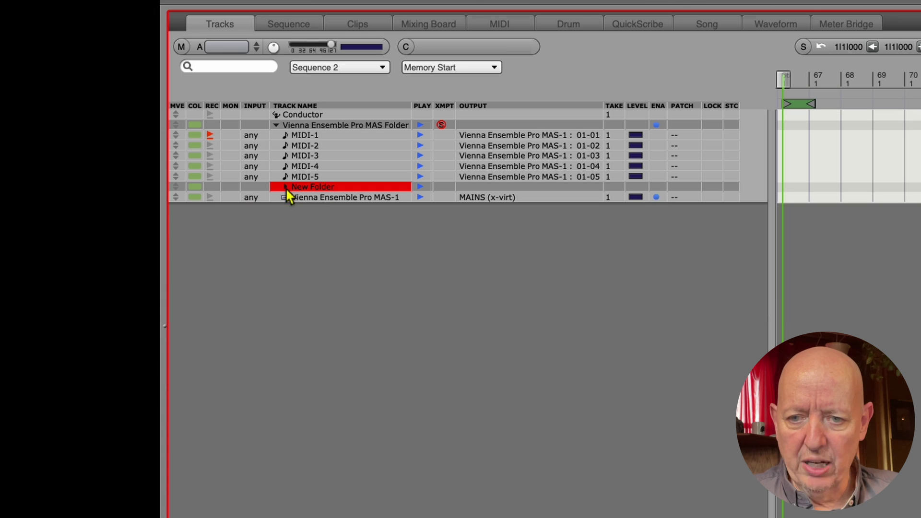
# Rename tracks MIDI-1 through MIDI-5 as Vln 1, Vln 2, Vla, Cello and Bass
pyautogui.doubleClick(311, 134)
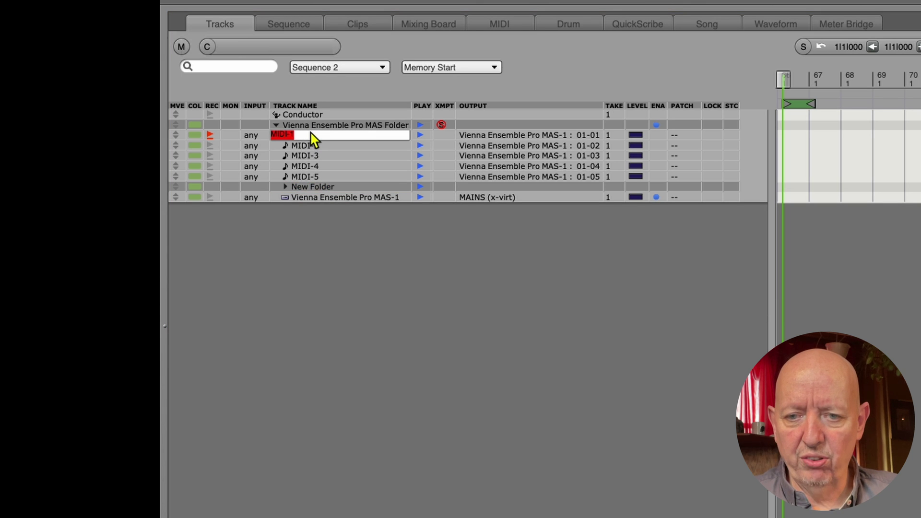
pyautogui.write('Vln 1')
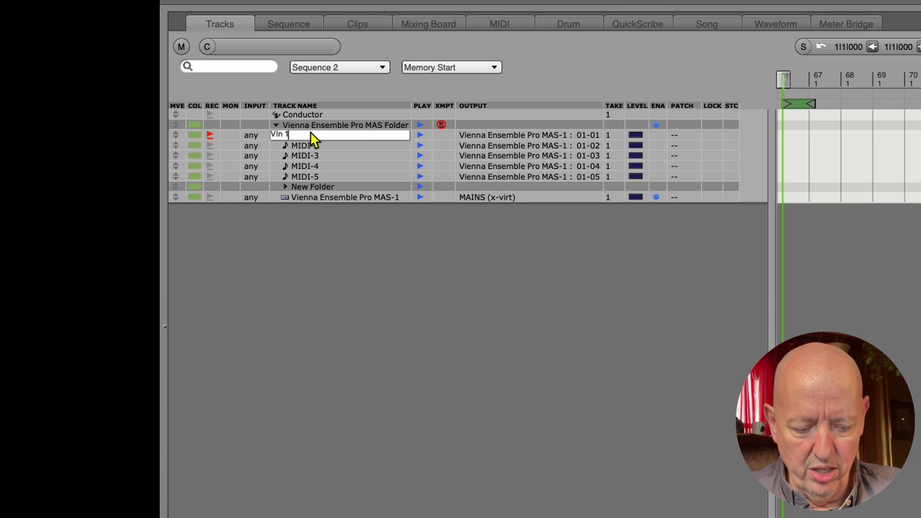
pyautogui.press('Tab')
pyautogui.write('V')
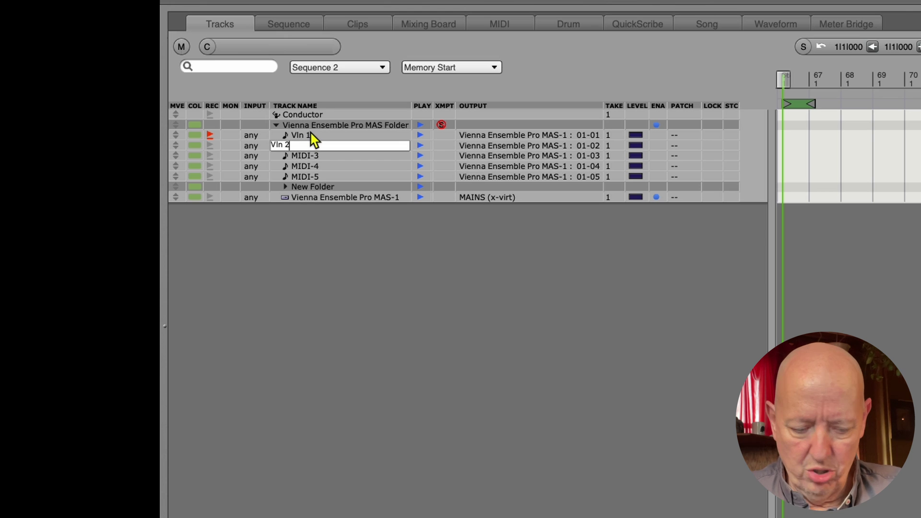
pyautogui.press('Tab')
pyautogui.write('Vla')
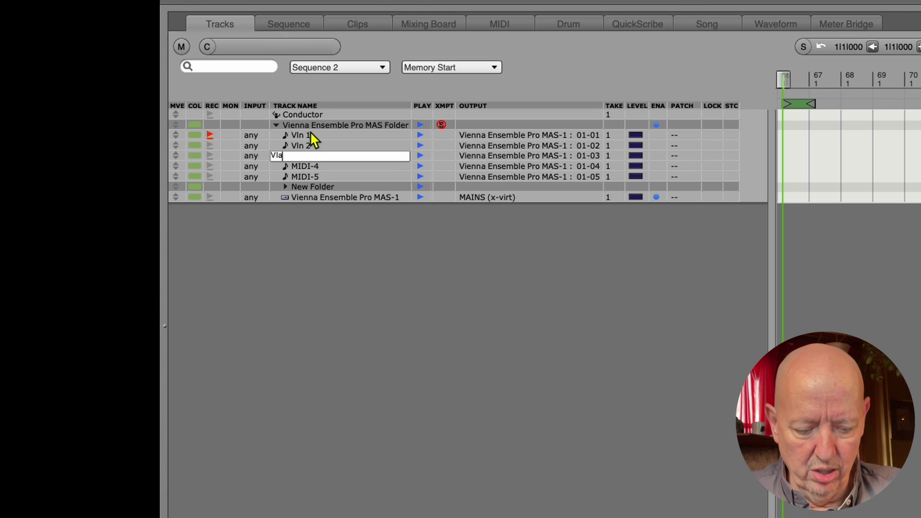
pyautogui.press('Tab')
pyautogui.write('Cello')
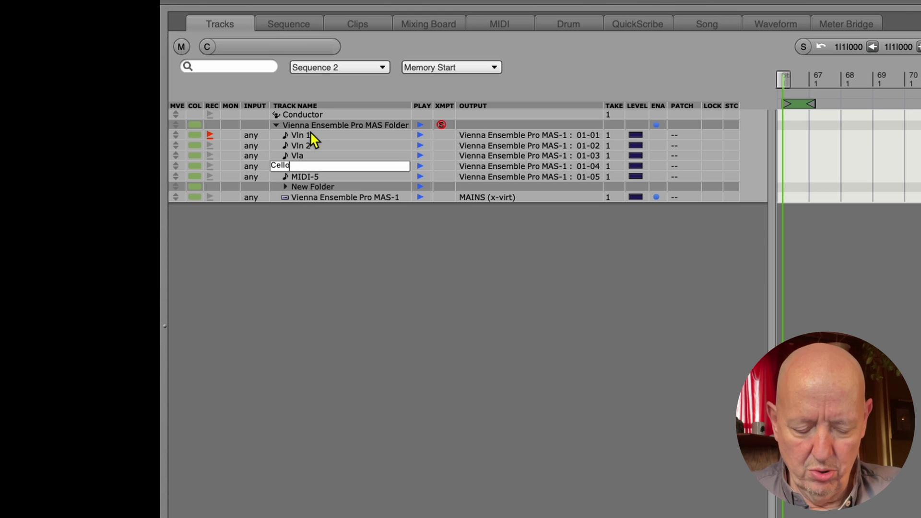
pyautogui.press('Tab')
pyautogui.write('Bass')
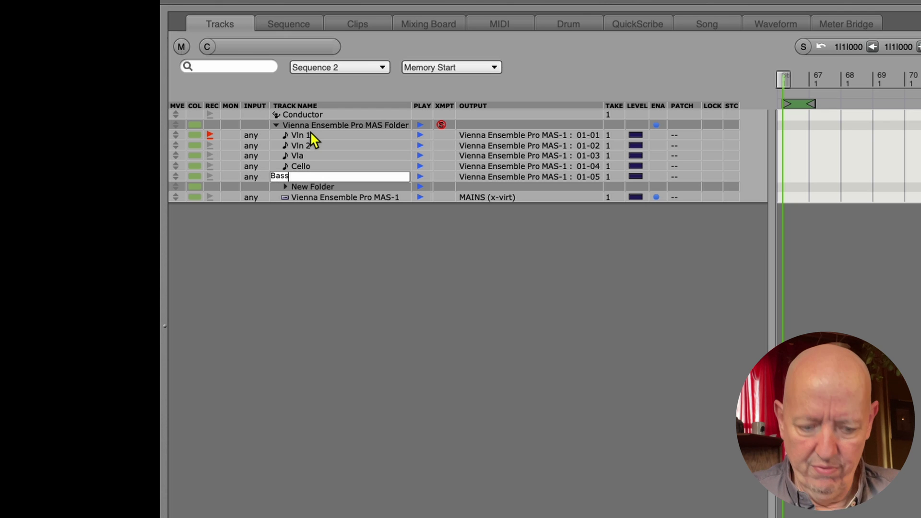
pyautogui.press('Return')
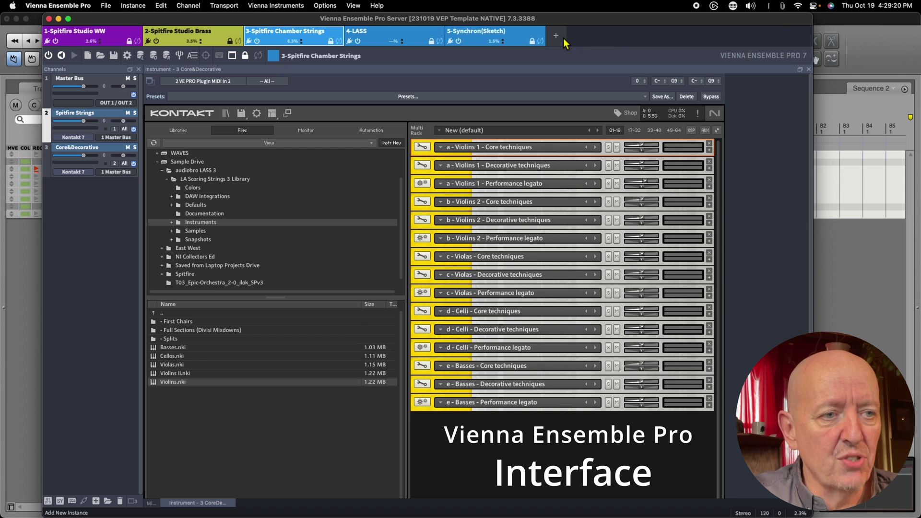
# In Vienna Ensemble Pro, add a new instance and insert the stereo Native Instruments Kontakt 7 (VST3) plugin
pyautogui.click(556, 39)
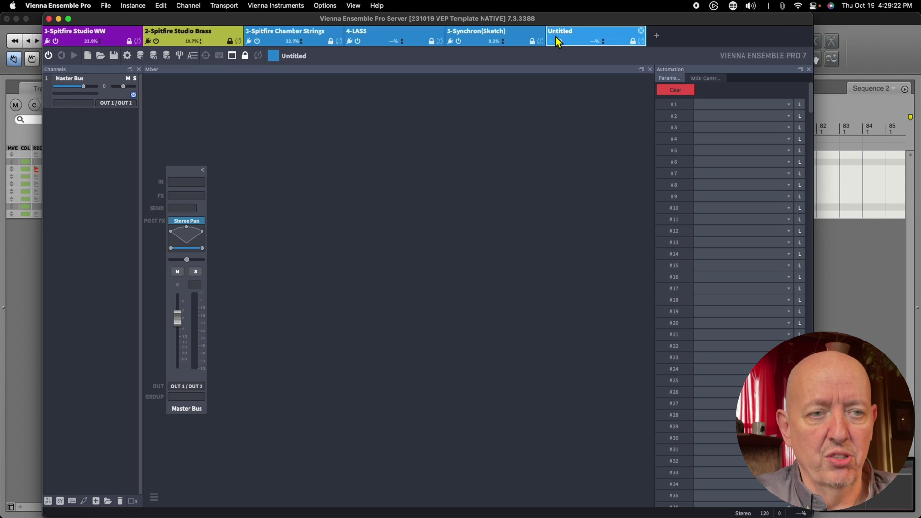
pyautogui.rightClick(86, 139)
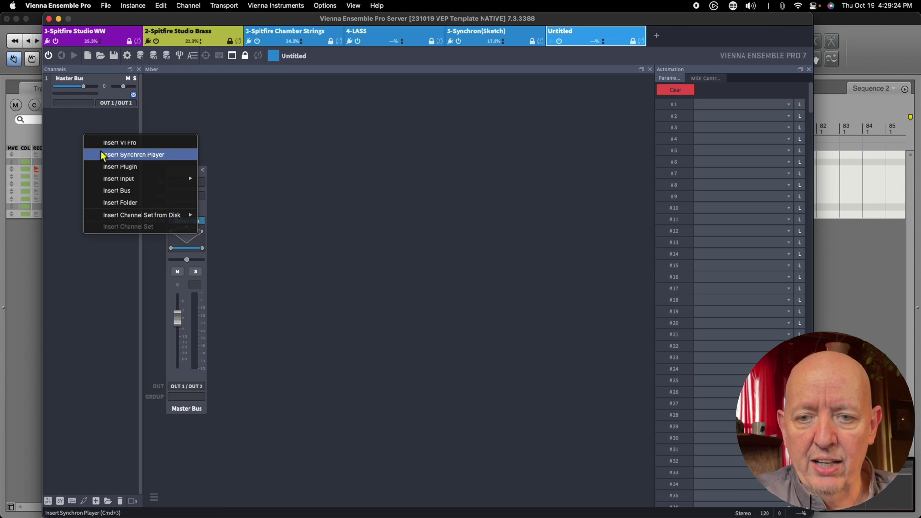
pyautogui.click(119, 166)
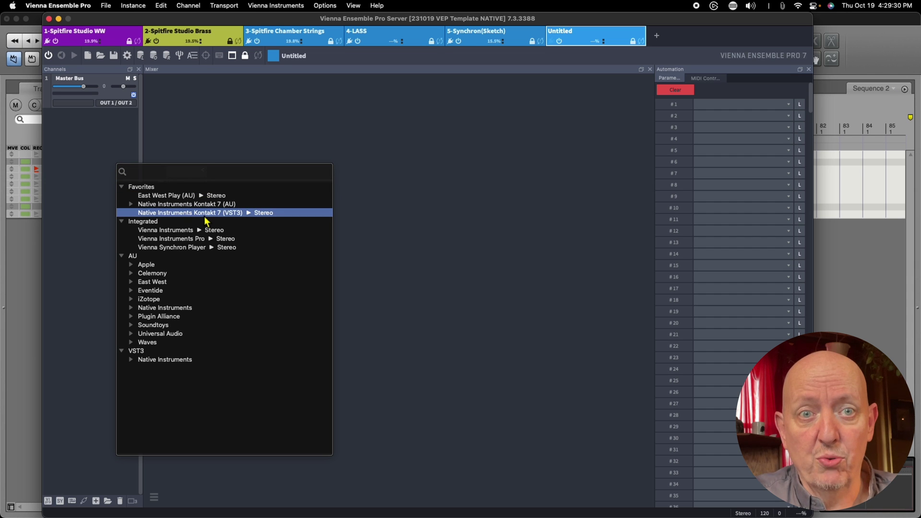
pyautogui.click(205, 215)
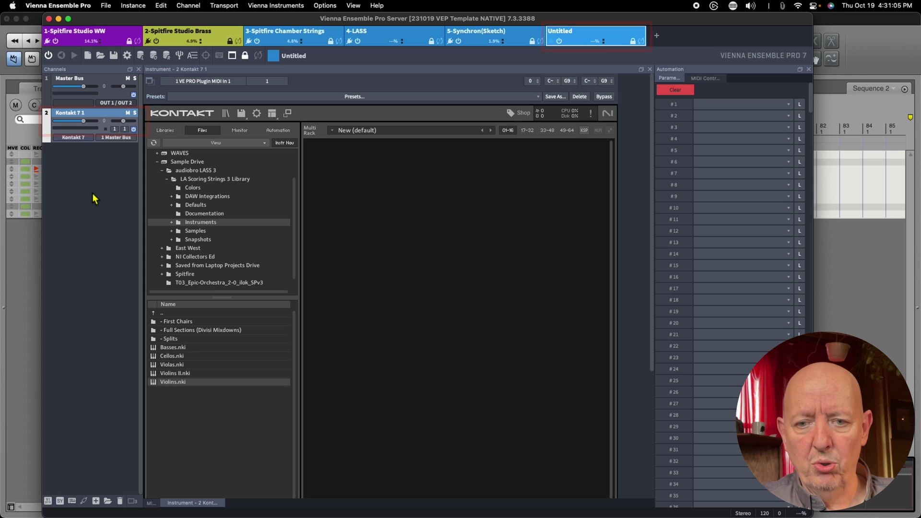
pyautogui.rightClick(98, 177)
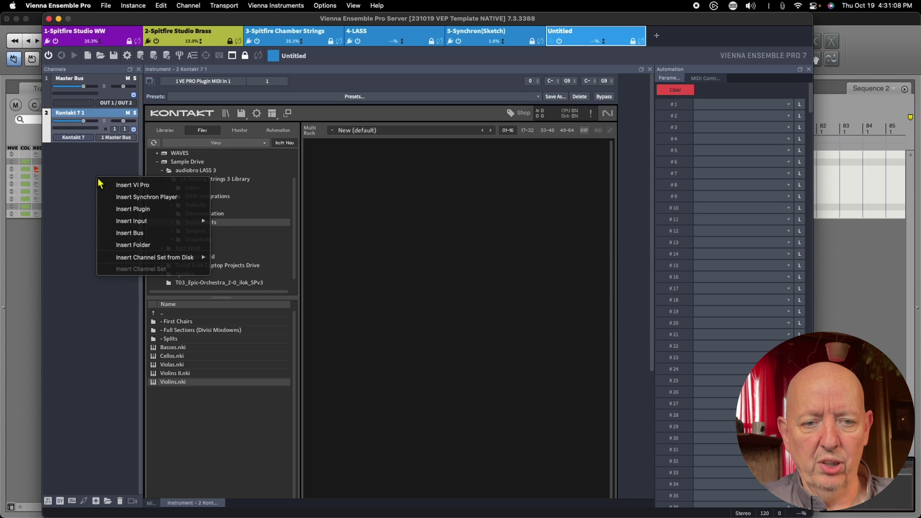
pyautogui.click(129, 209)
pyautogui.click(81, 113)
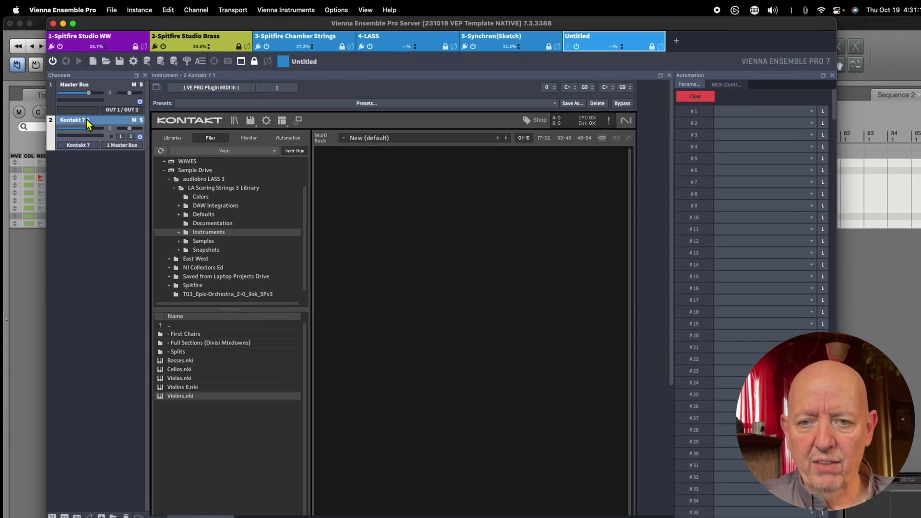
# Rename the Kontakt 7 channel as SpitStrings
pyautogui.doubleClick(81, 112)
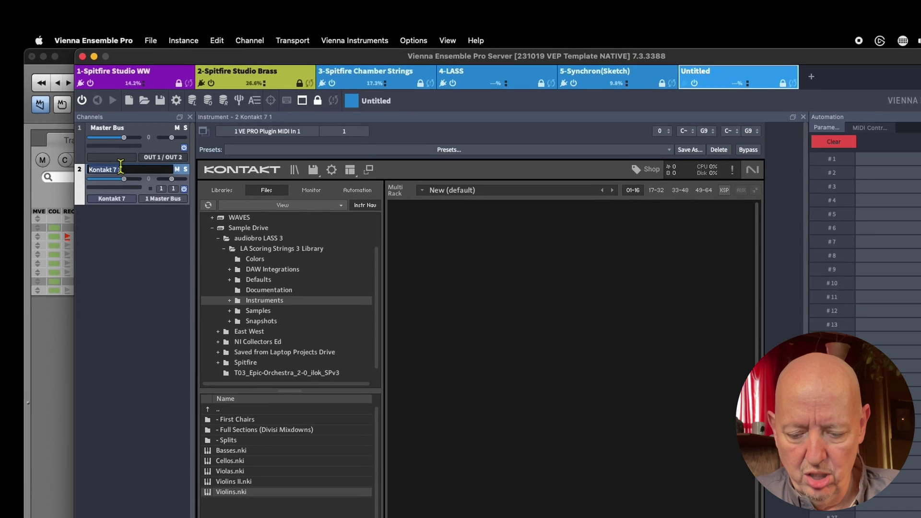
pyautogui.write('SpitStri')
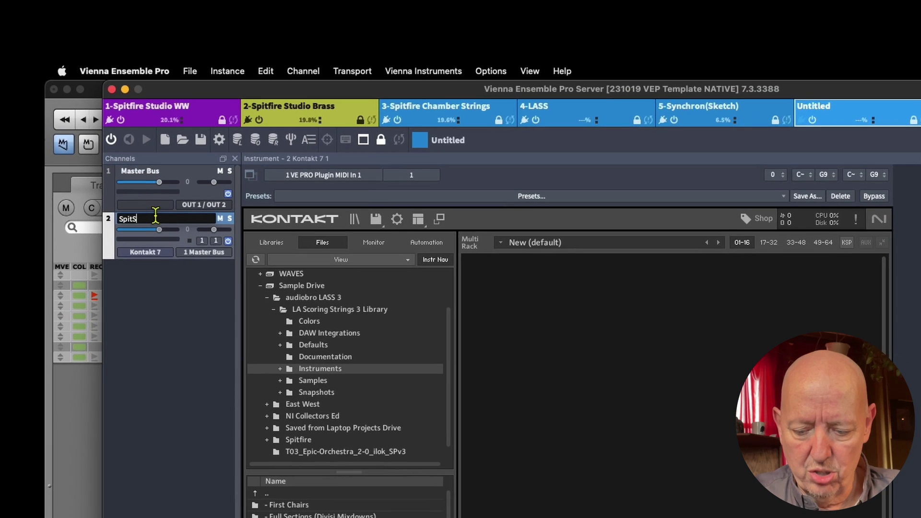
pyautogui.write('ngs')
pyautogui.press('Return')
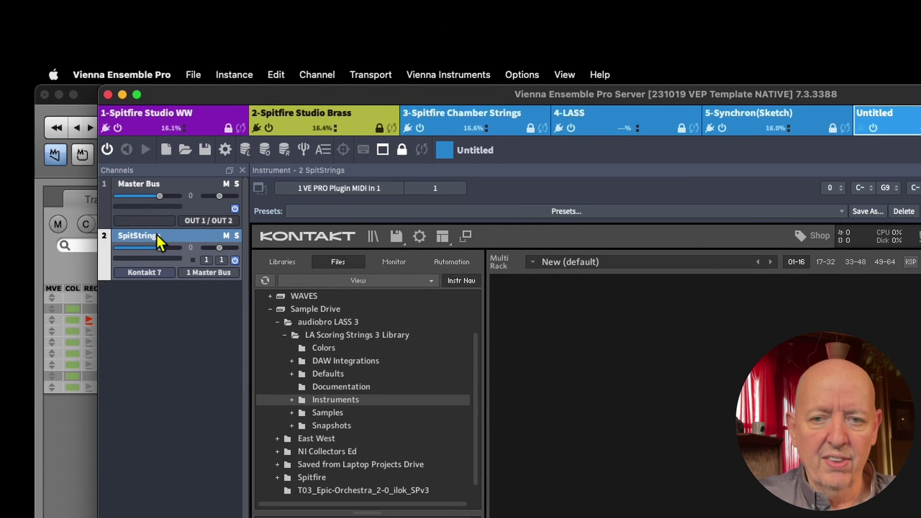
# Switch to Digital Performer and move the Vienna Ensemble Pro MAS-1 instrument track to the (v1) VEP V-Rack
pyautogui.press('super+Tab')
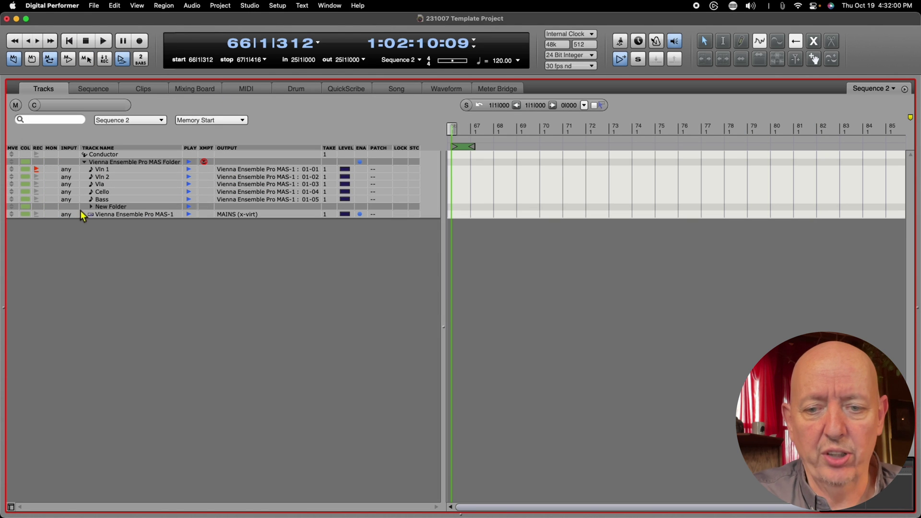
pyautogui.click(128, 217)
pyautogui.rightClick(128, 217)
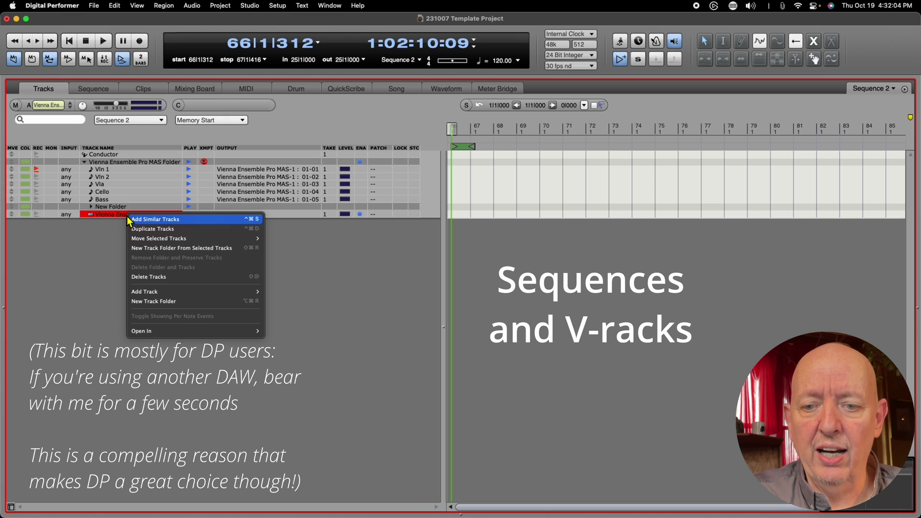
pyautogui.moveTo(196, 240)
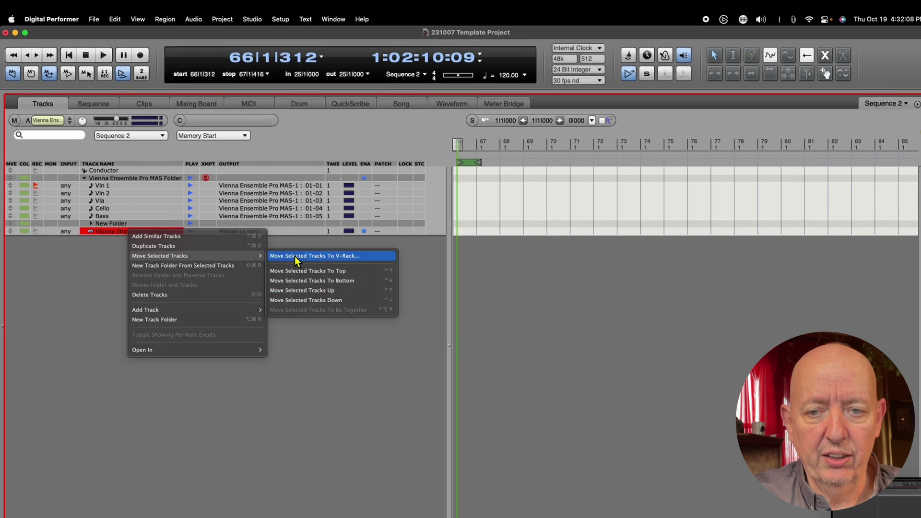
pyautogui.click(294, 240)
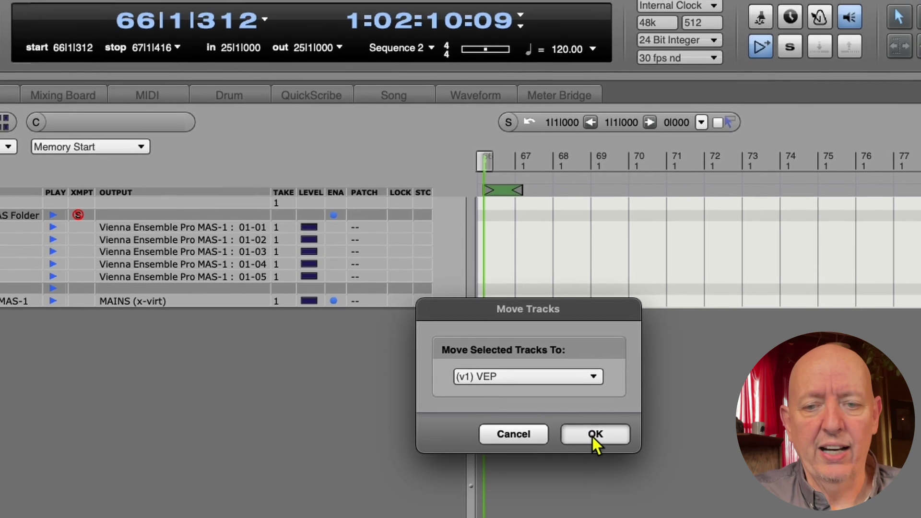
pyautogui.click(543, 364)
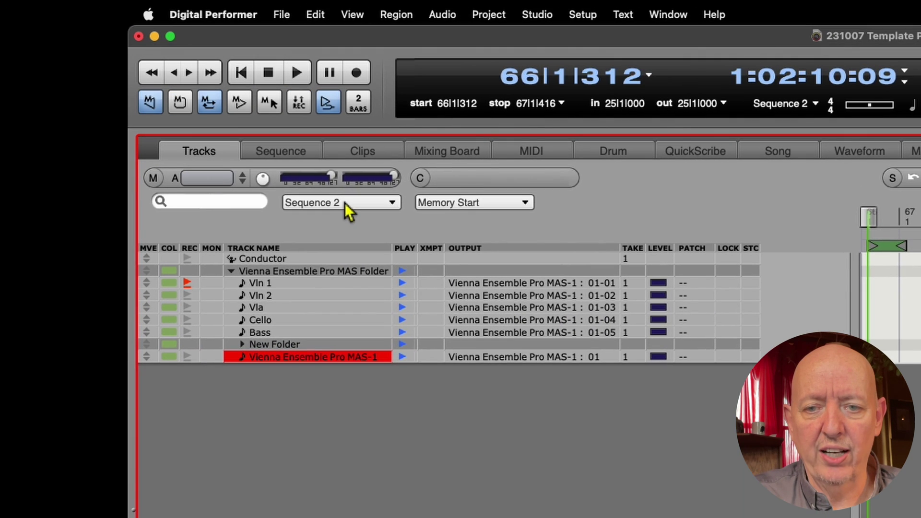
pyautogui.click(344, 203)
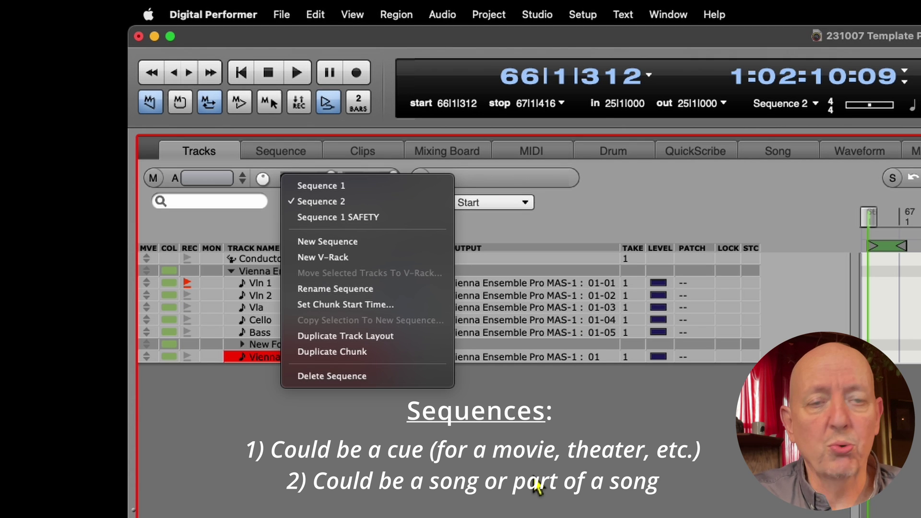
pyautogui.click(535, 482)
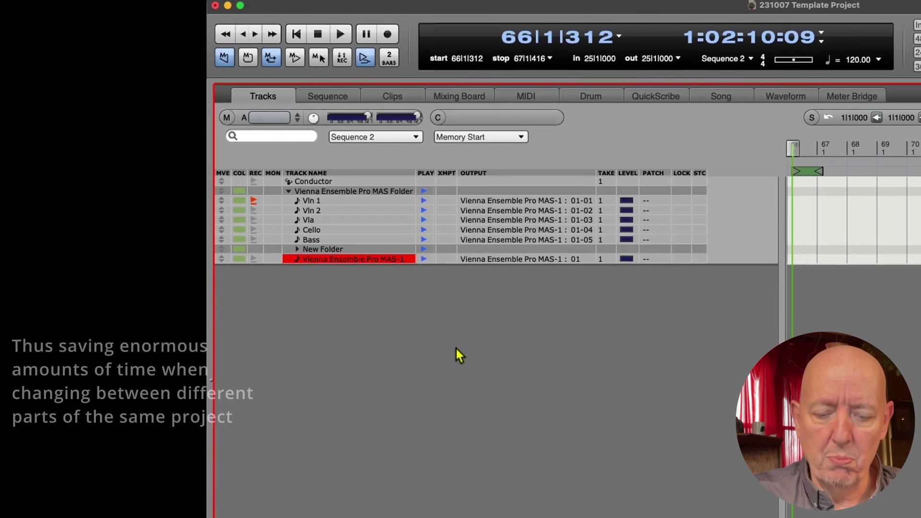
# Open the mixing board and rename the Vienna Ensemble Pro MAS-1 track in the VEP V-Rack as SpitStr 2
pyautogui.hotkey('shift', 'm')
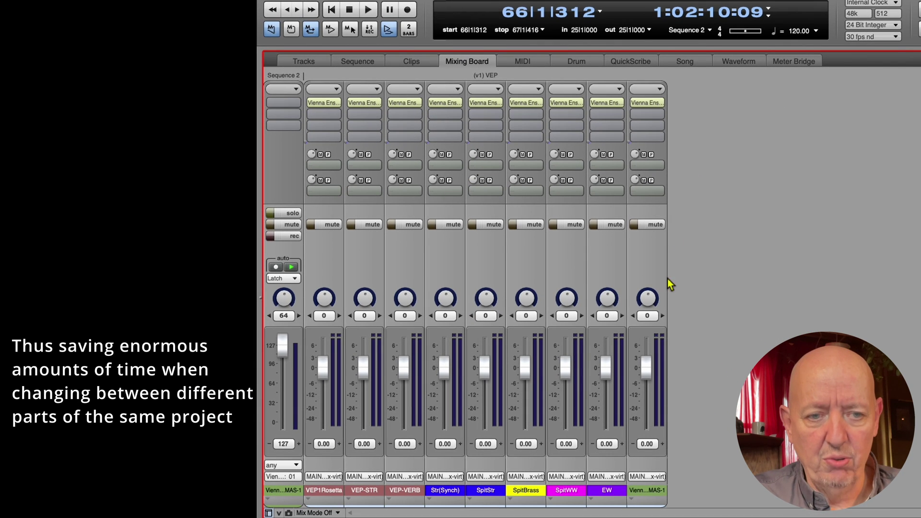
pyautogui.doubleClick(651, 494)
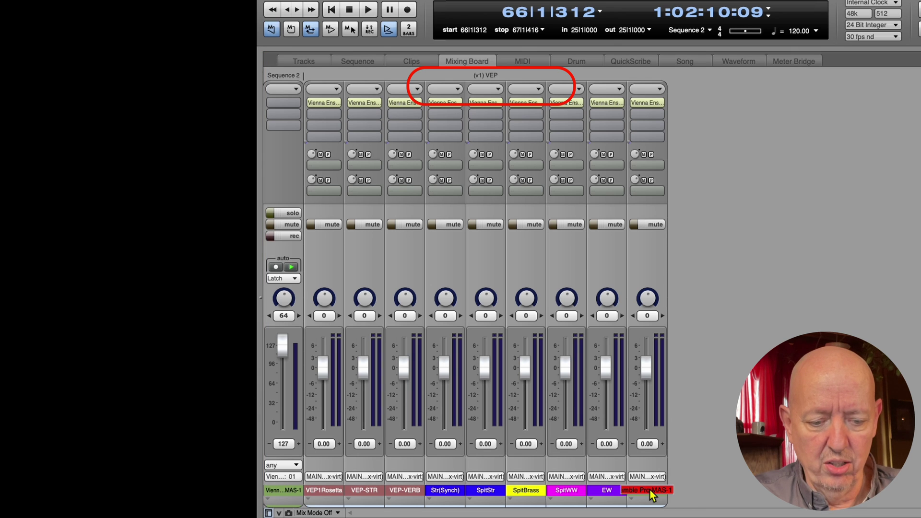
pyautogui.write('Sp')
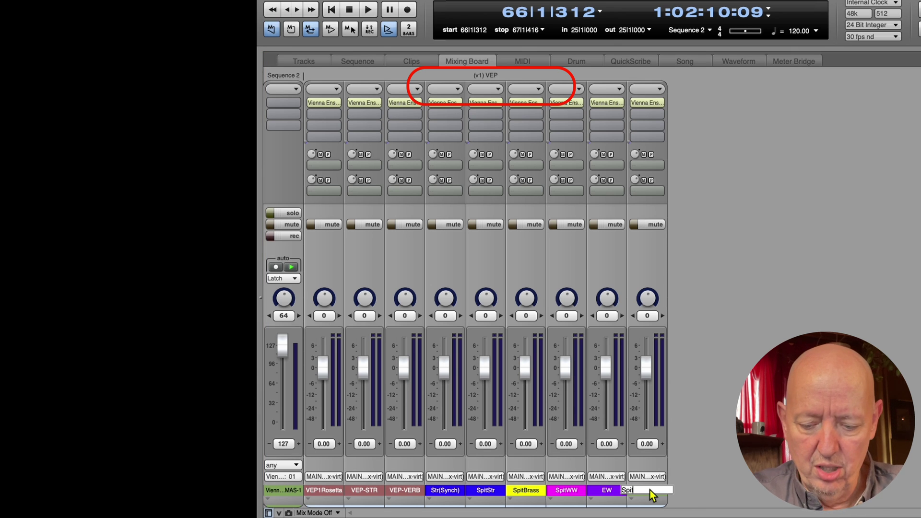
pyautogui.write('itStr 2')
pyautogui.press('Return')
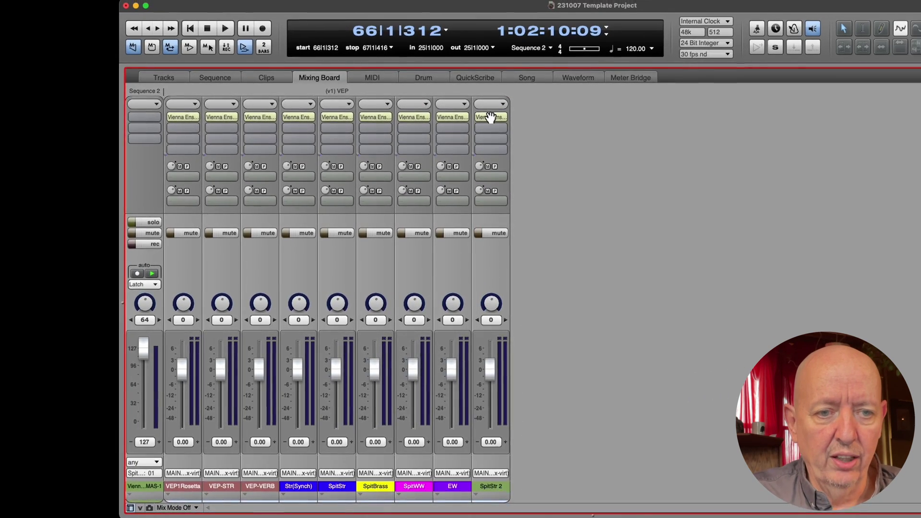
# Connect the Vienna Ensemble Pro plug-in on SpitStr 2 to the native server's Untitled instance, close its window, and show the Tracks view
pyautogui.doubleClick(582, 108)
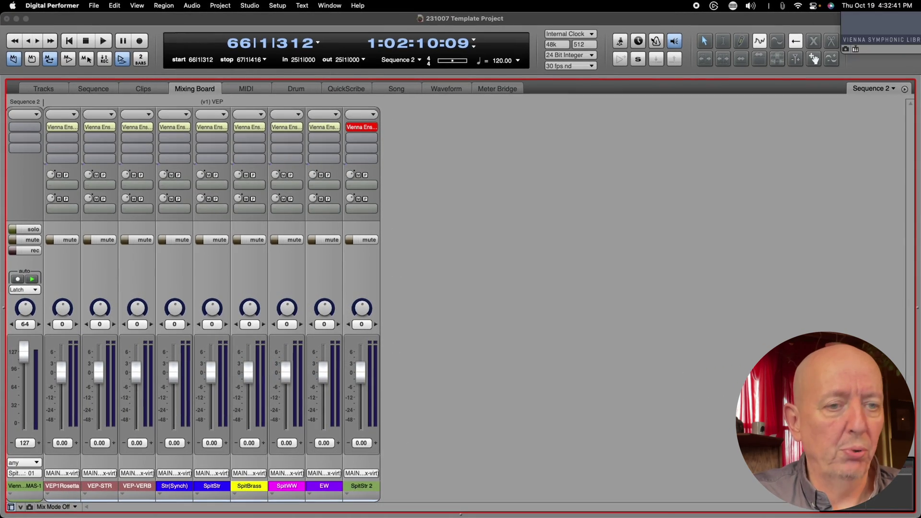
pyautogui.moveTo(677, 270); pyautogui.dragTo(480, 211)
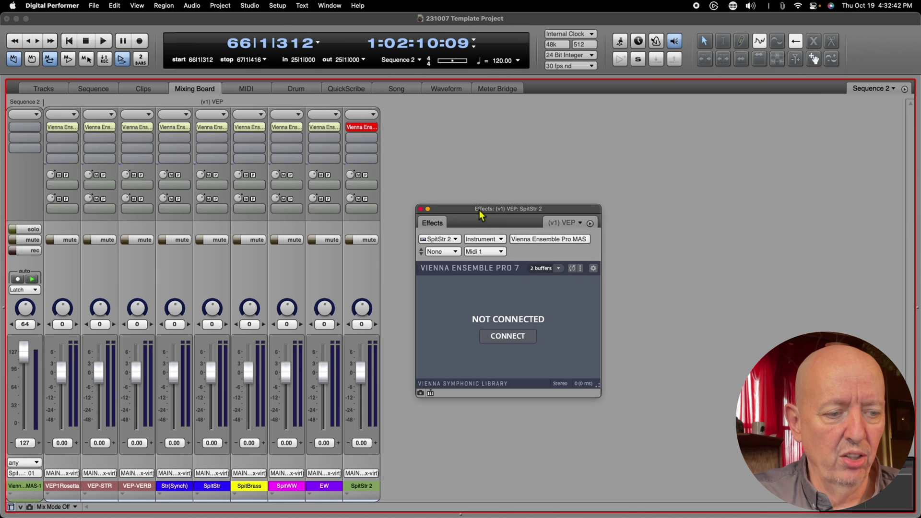
pyautogui.click(513, 338)
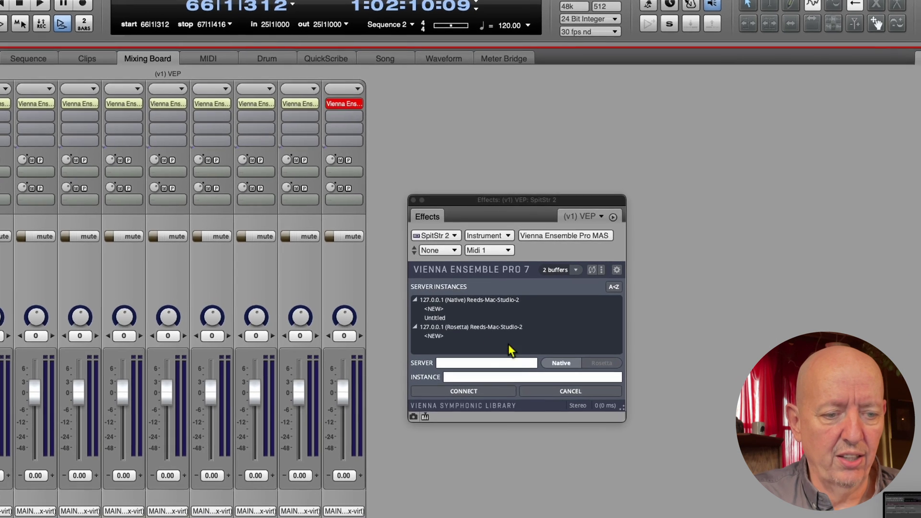
pyautogui.click(438, 302)
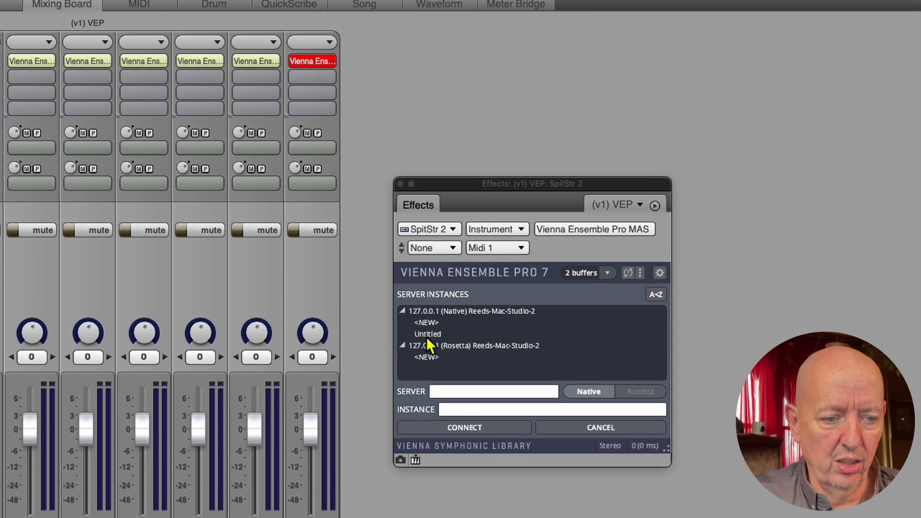
pyautogui.doubleClick(426, 334)
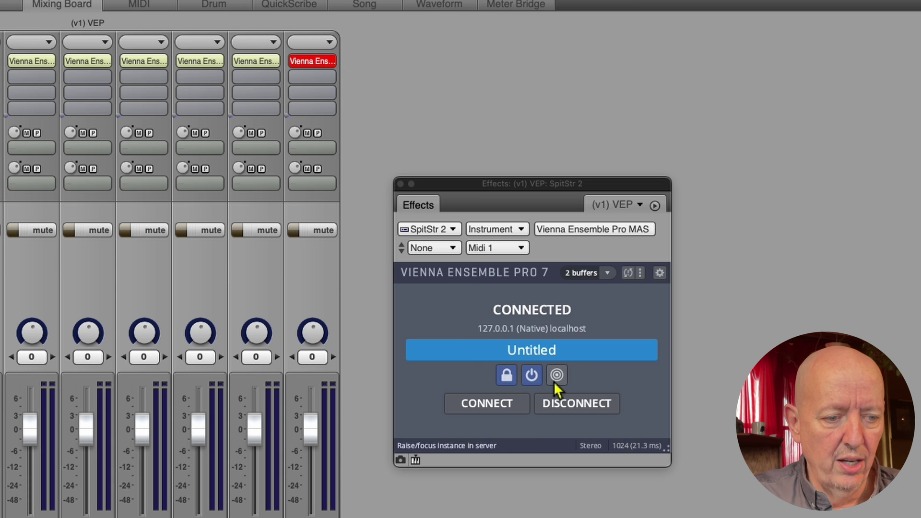
pyautogui.click(401, 183)
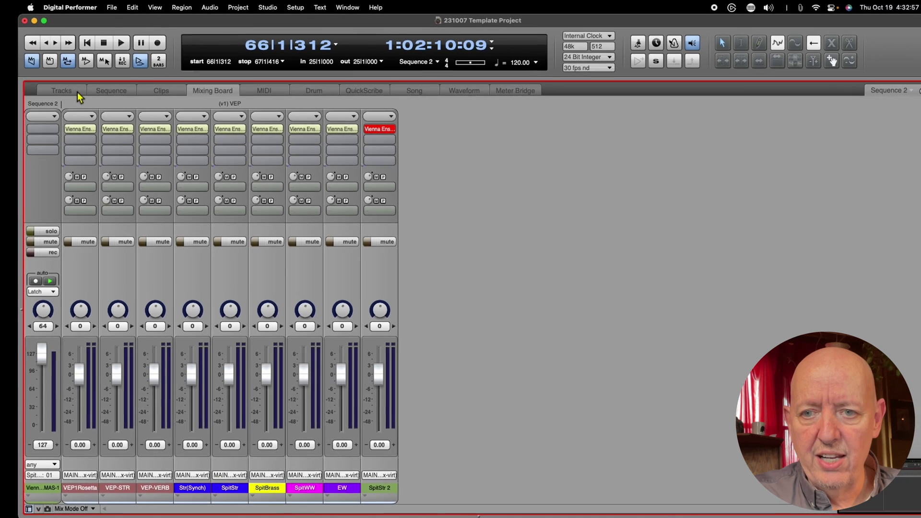
pyautogui.click(79, 93)
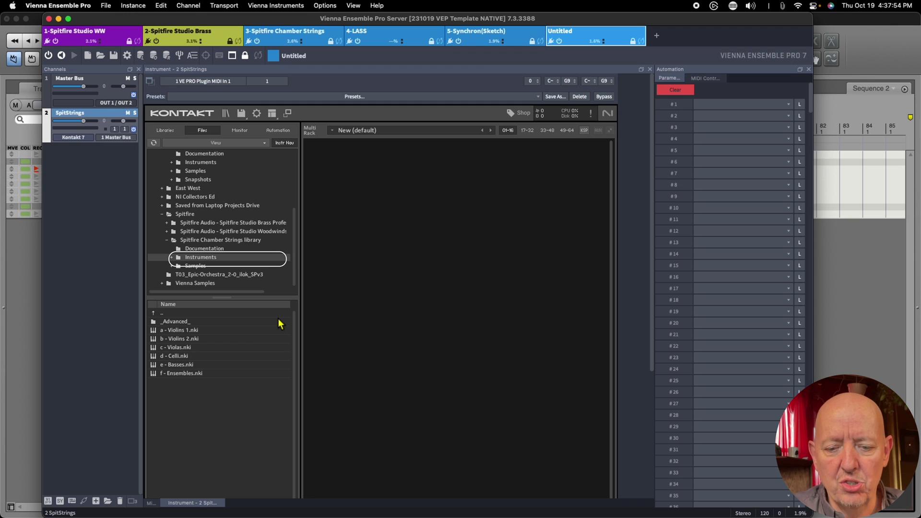
# Load the a - Violins 1 patch from the Spitfire Chamber Strings library in Vienna Ensemble Pro's Kontakt and select its legato articulation
pyautogui.doubleClick(186, 331)
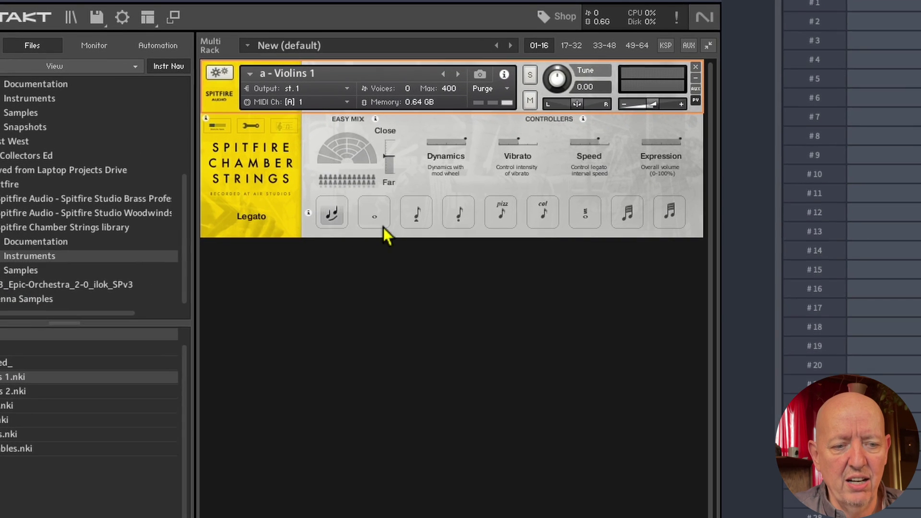
pyautogui.click(330, 218)
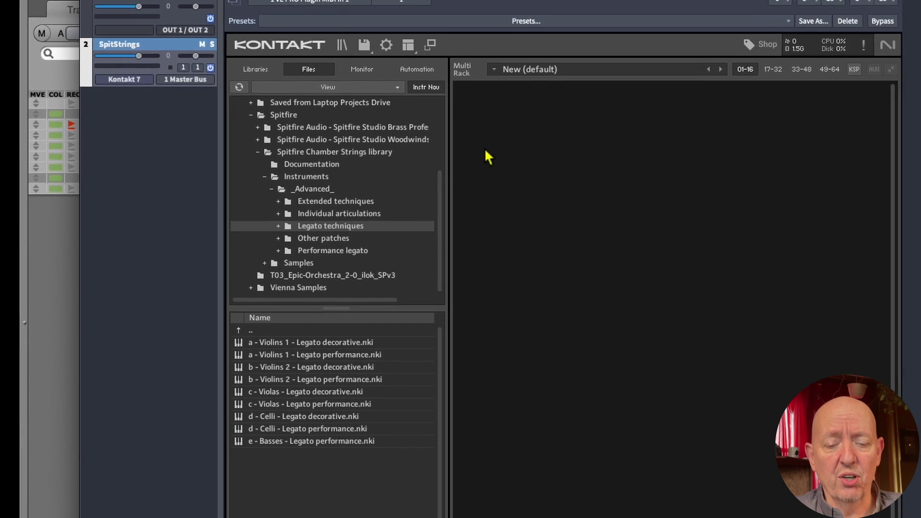
# Load the a - Violins 1 - Legato performance patch from the Legato techniques folder under _Advanced_ into the Kontakt rack
pyautogui.click(412, 167)
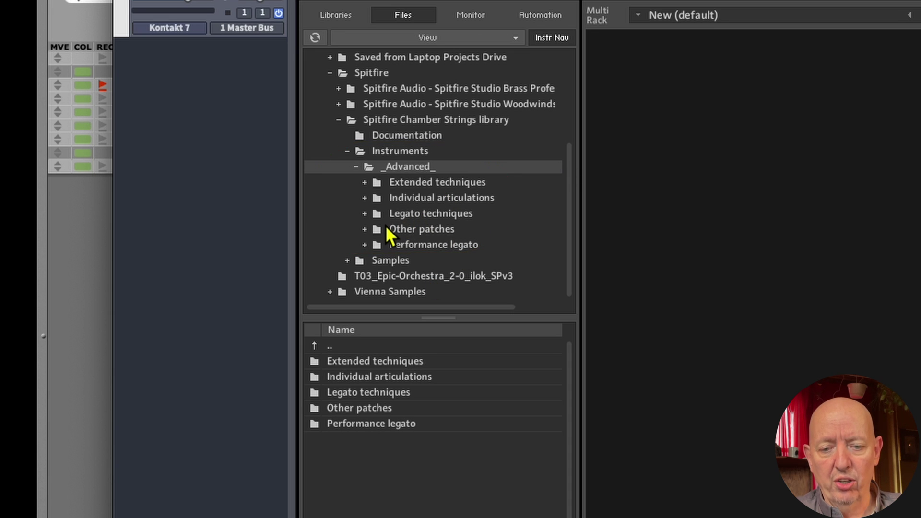
pyautogui.click(426, 229)
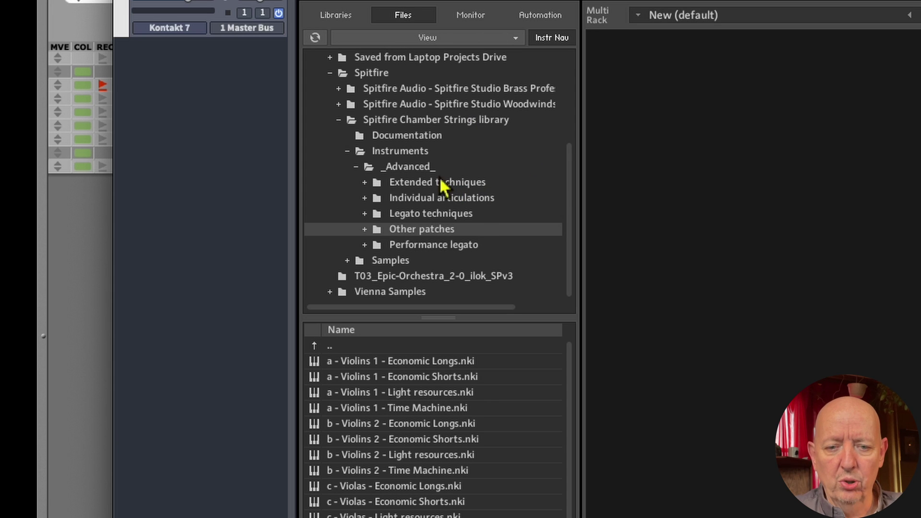
pyautogui.click(417, 167)
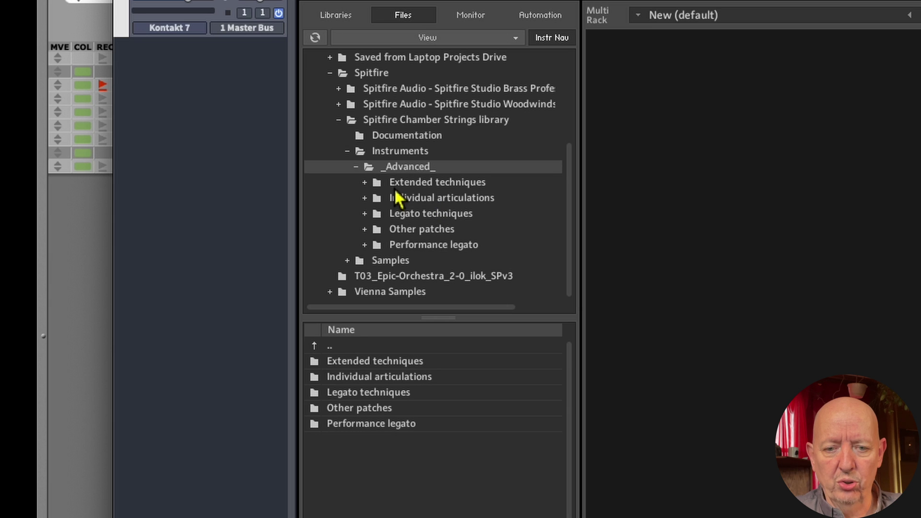
pyautogui.click(412, 215)
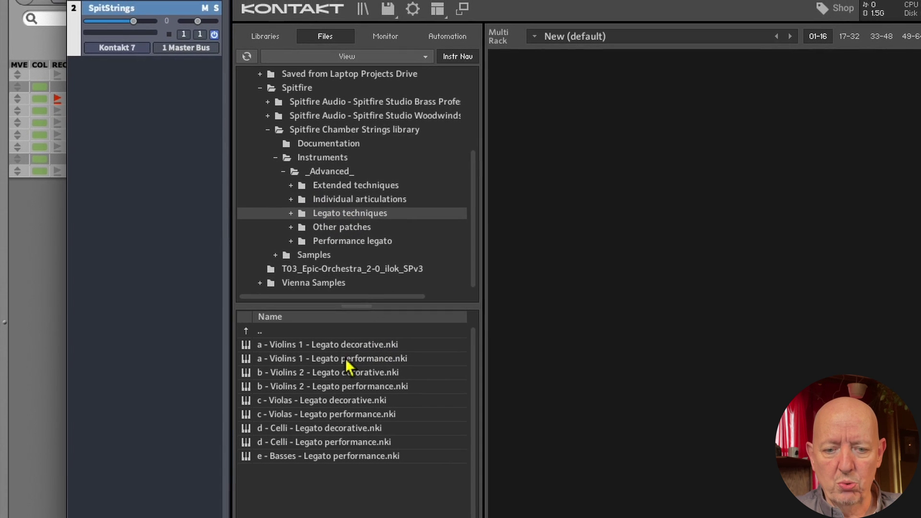
pyautogui.moveTo(358, 360); pyautogui.dragTo(322, 175)
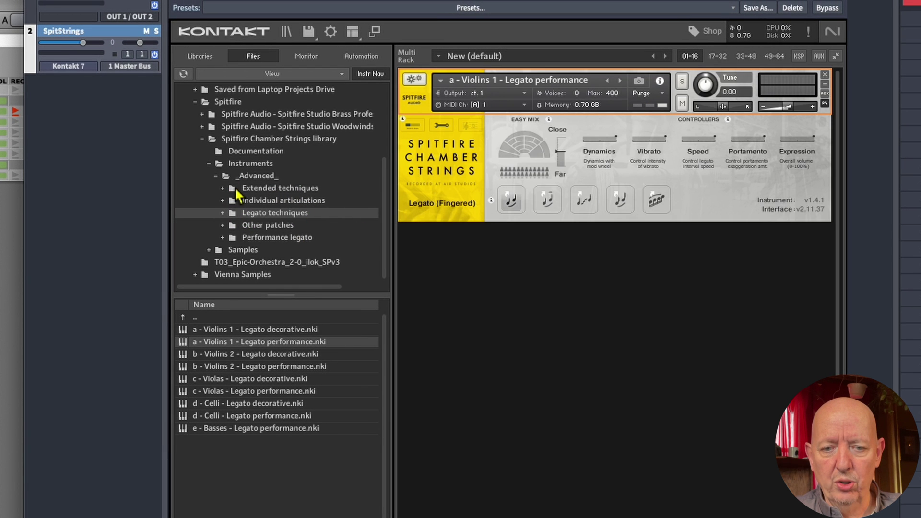
# Add the a - Violins 1 - Core techniques and Decorative techniques patches from the Extended techniques folder to the Kontakt rack
pyautogui.click(268, 189)
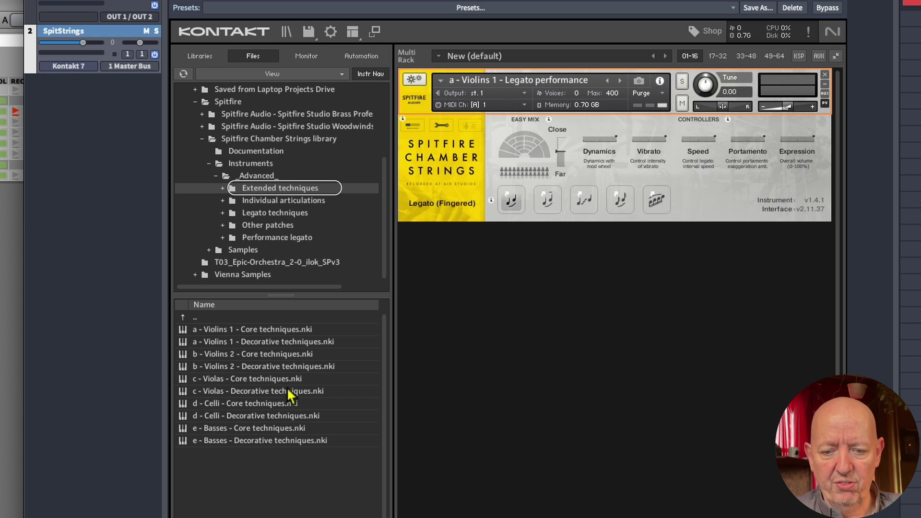
pyautogui.click(237, 329)
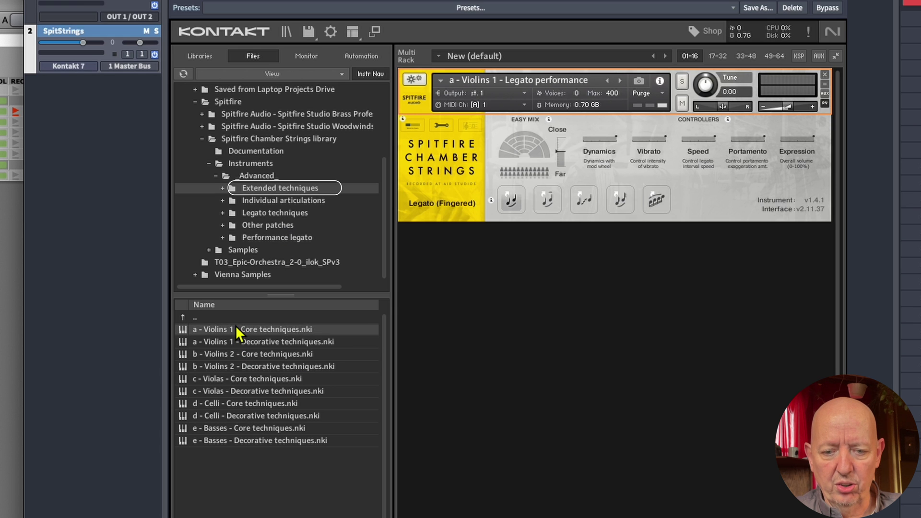
pyautogui.moveTo(525, 295); pyautogui.dragTo(525, 295)
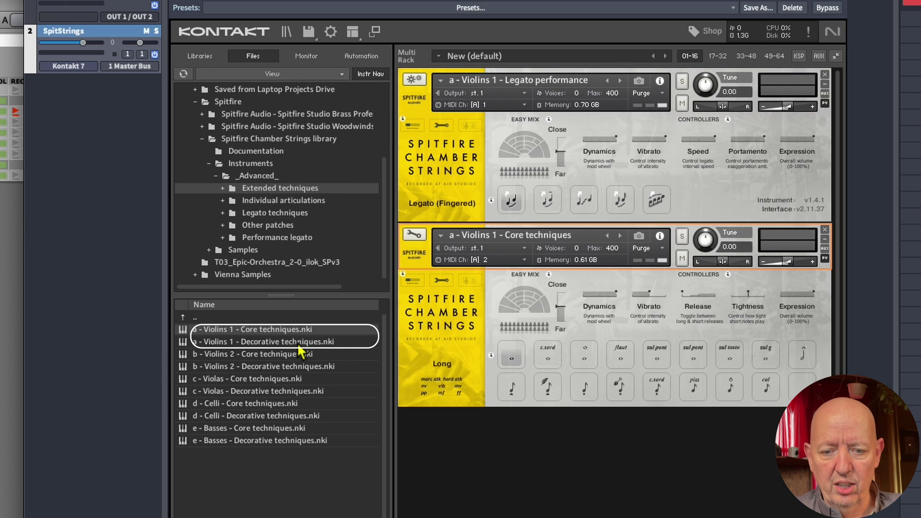
pyautogui.moveTo(297, 342); pyautogui.dragTo(813, 422)
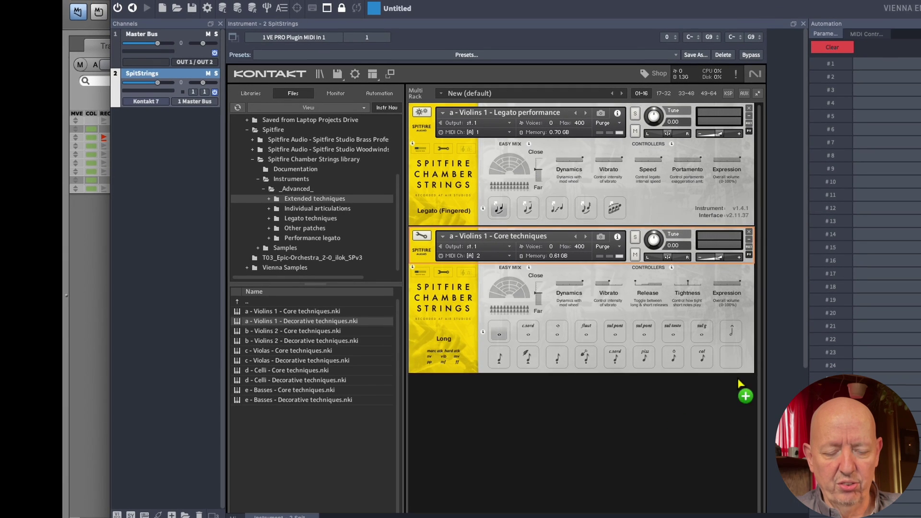
pyautogui.moveTo(739, 384); pyautogui.dragTo(738, 387)
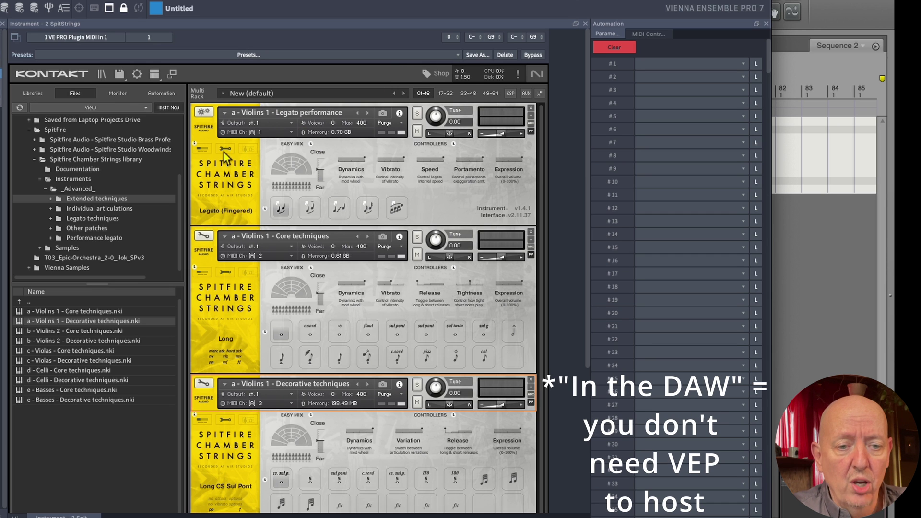
# Set the MIDI channel of the Violins 1 Core techniques and Decorative techniques patches to Port A channel 1
pyautogui.click(291, 257)
pyautogui.moveTo(297, 281)
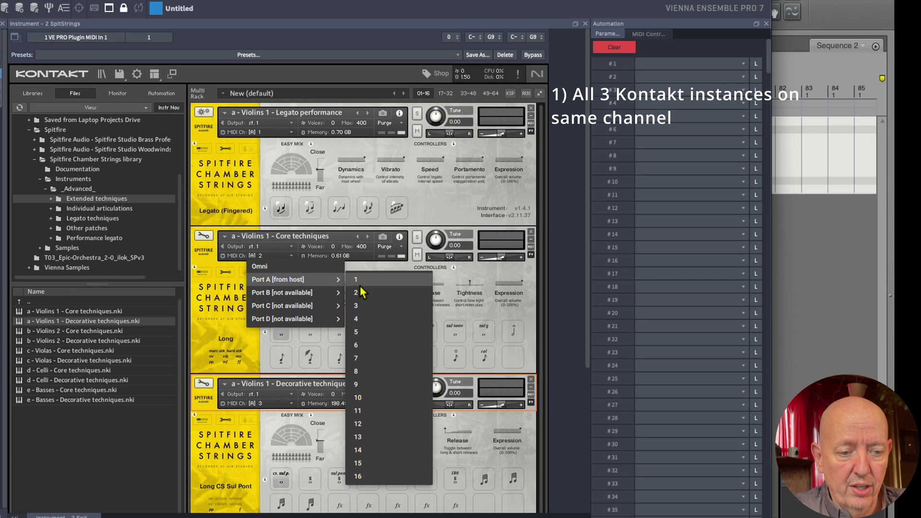
pyautogui.click(359, 292)
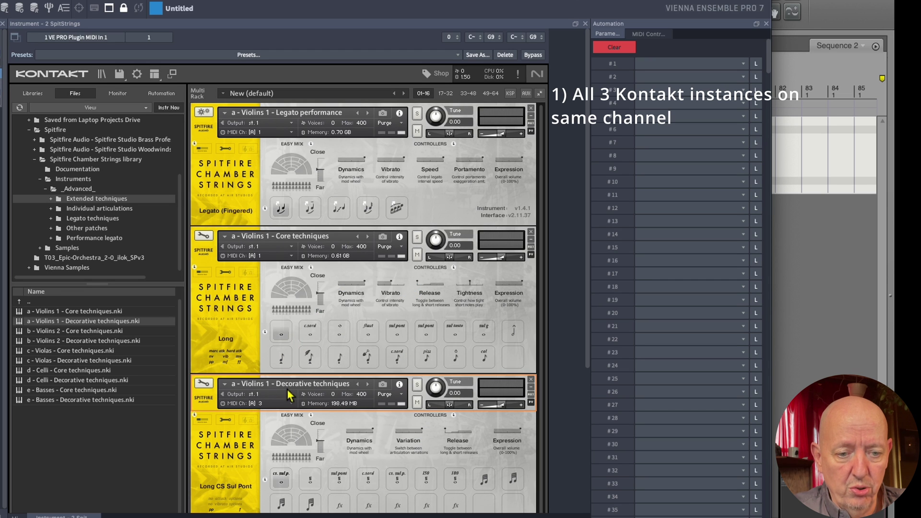
pyautogui.click(293, 404)
pyautogui.moveTo(325, 426)
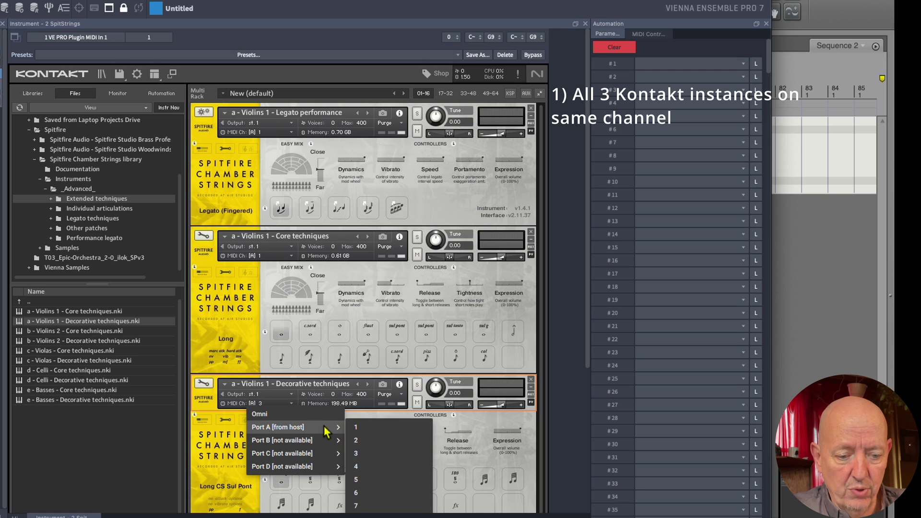
pyautogui.click(356, 427)
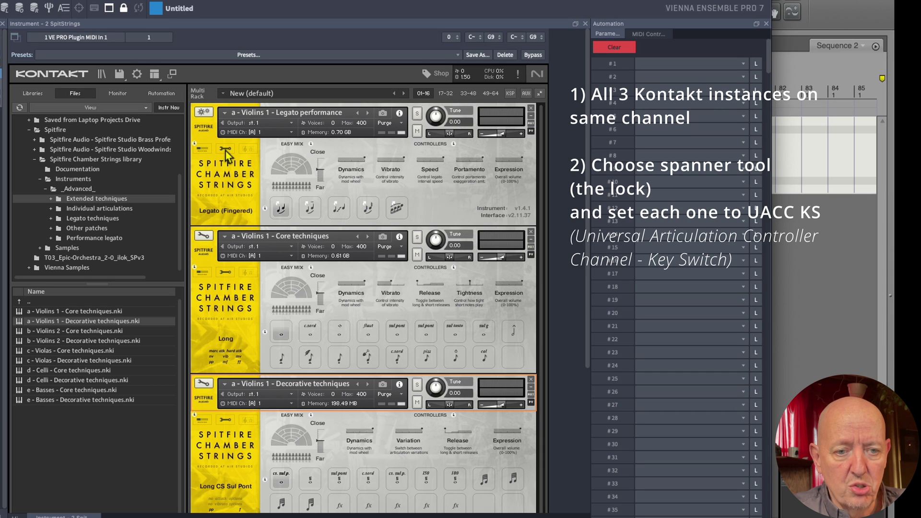
# Show the detailed spanner view with mic mix and options for all three Violins 1 patches
pyautogui.click(246, 220)
pyautogui.click(228, 273)
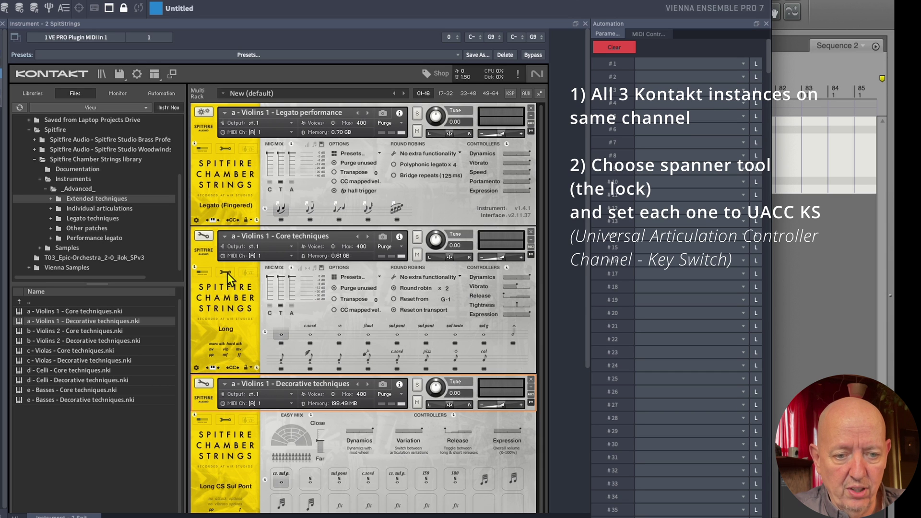
pyautogui.click(227, 422)
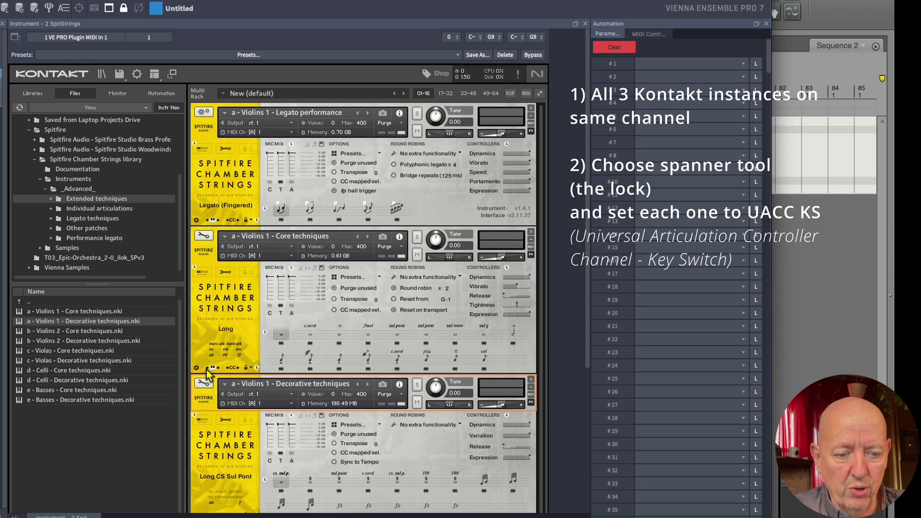
# Set the articulation lock of the Violins 1 Legato performance, Core techniques and Decorative techniques patches to Locked to UACC KS
pyautogui.click(245, 221)
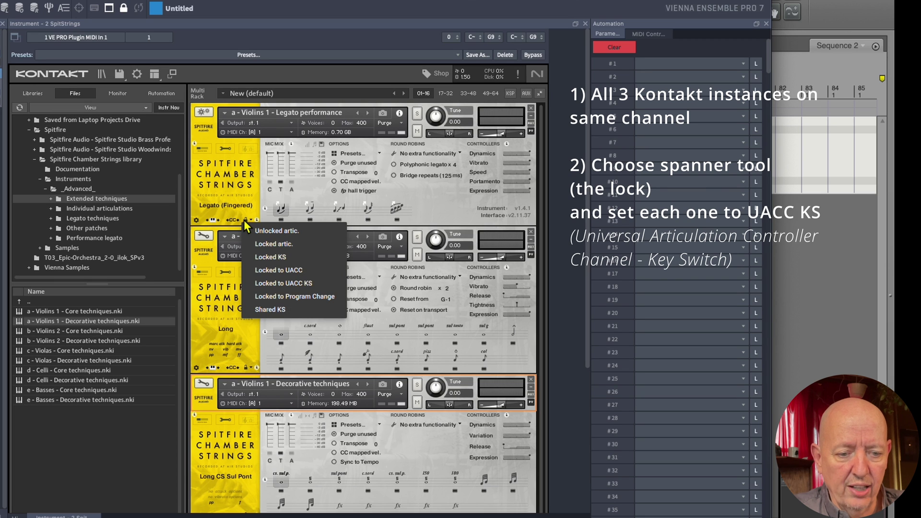
pyautogui.click(259, 283)
pyautogui.click(249, 369)
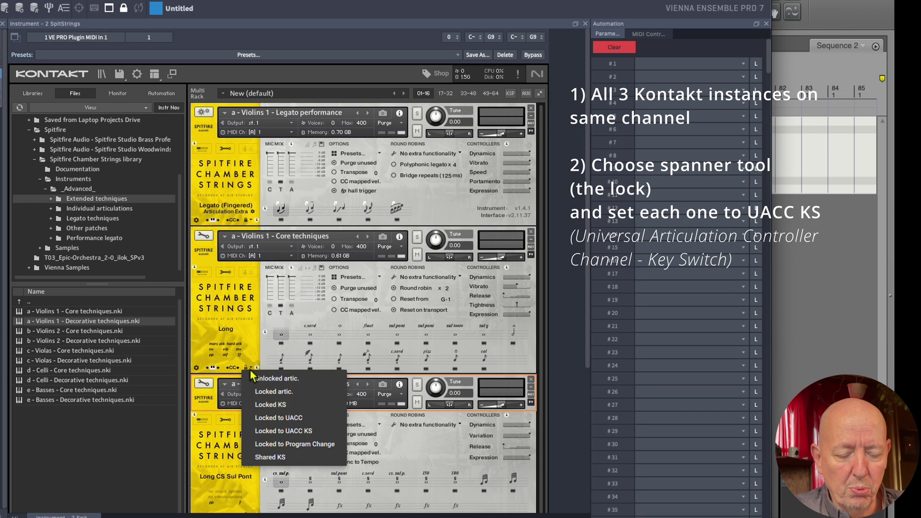
pyautogui.click(272, 432)
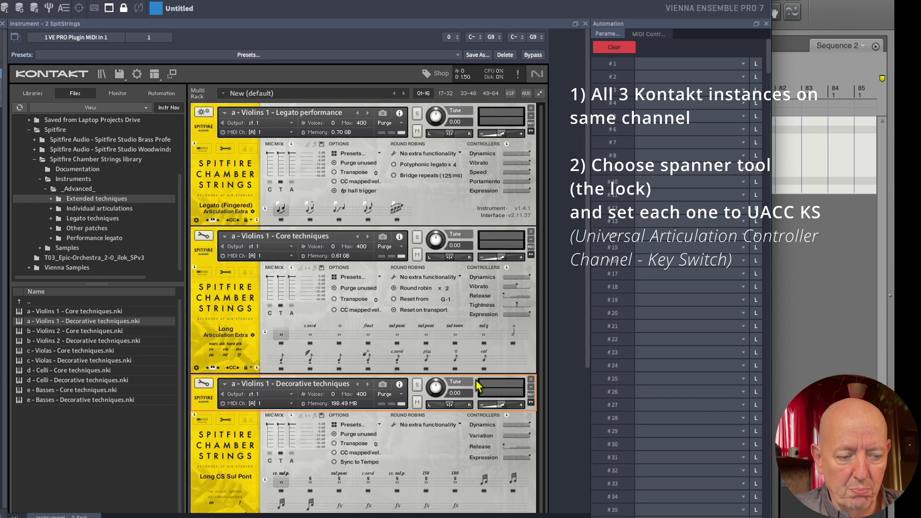
pyautogui.scroll(-5, 580, 376)
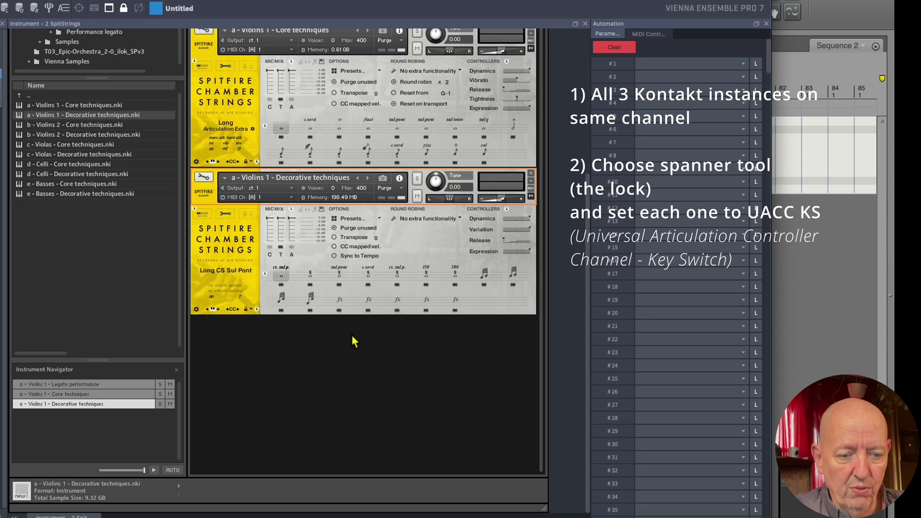
pyautogui.click(245, 309)
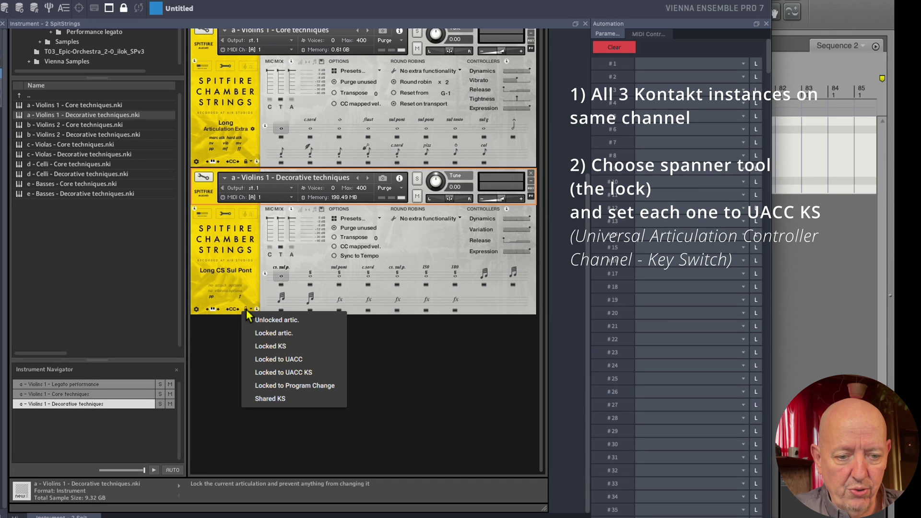
pyautogui.click(266, 374)
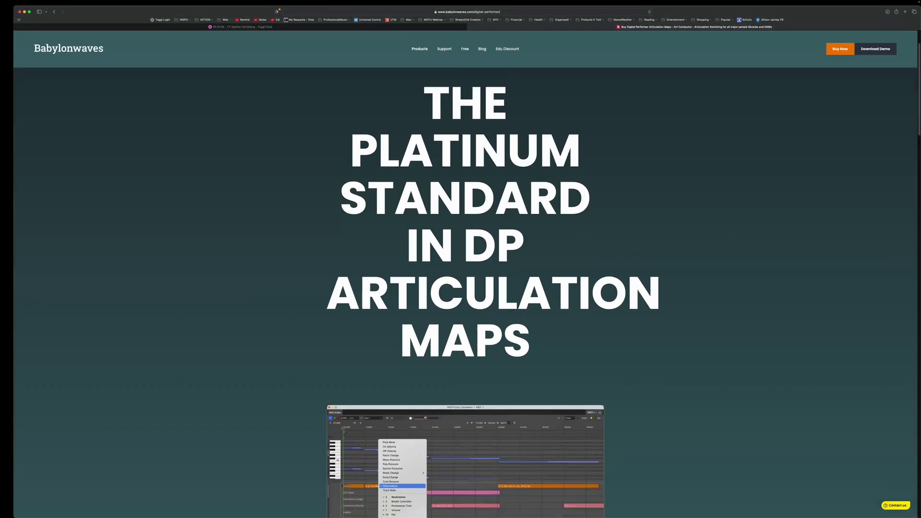
# Read through the Babylonwaves web page about Art Conductor articulation maps for Digital Performer
pyautogui.scroll(-15, 465, 288)
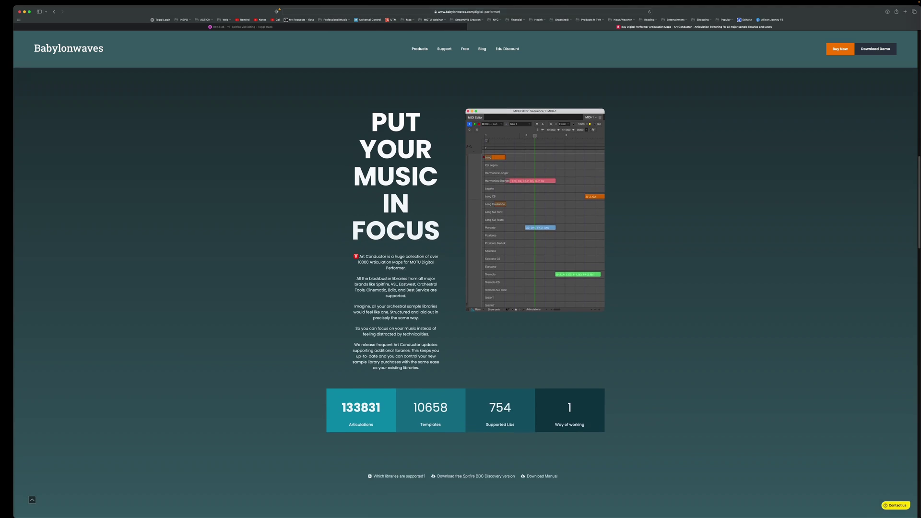
pyautogui.scroll(-5, 461, 287)
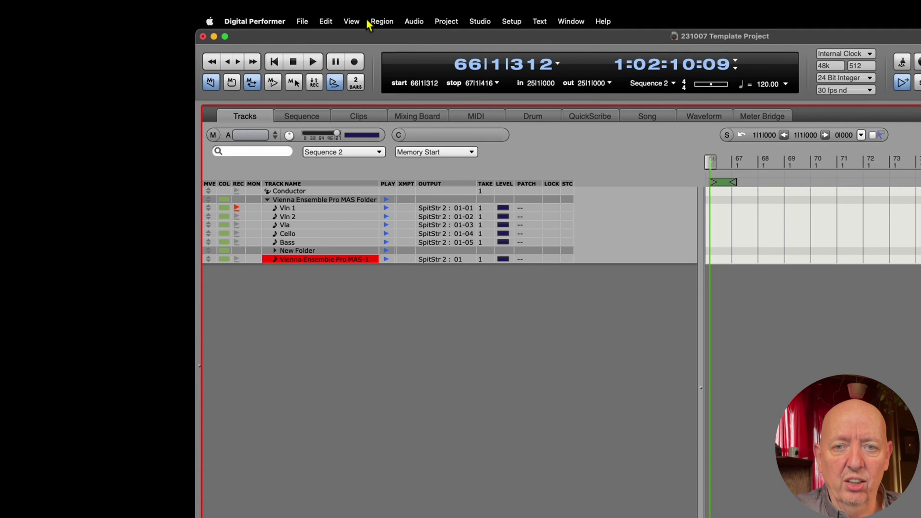
# Open the Articulation Map Setup for the project
pyautogui.click(381, 21)
pyautogui.moveTo(325, 21)
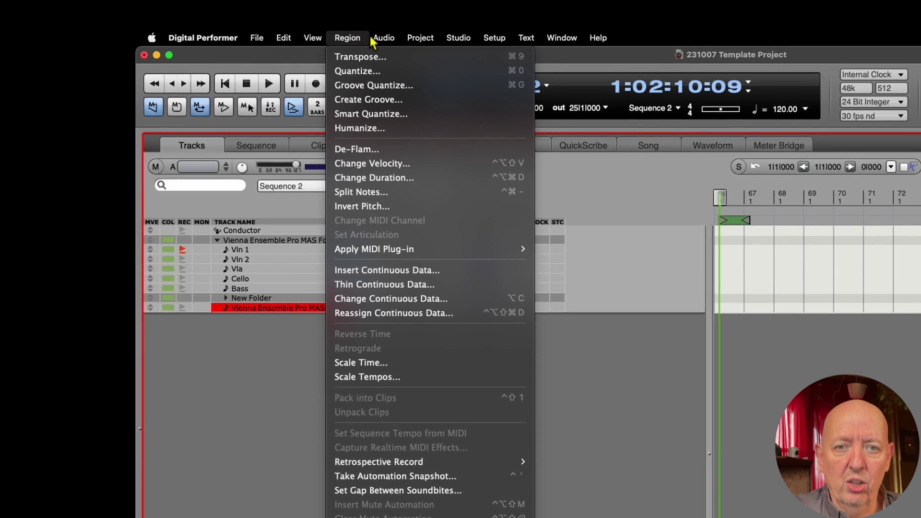
pyautogui.moveTo(398, 30)
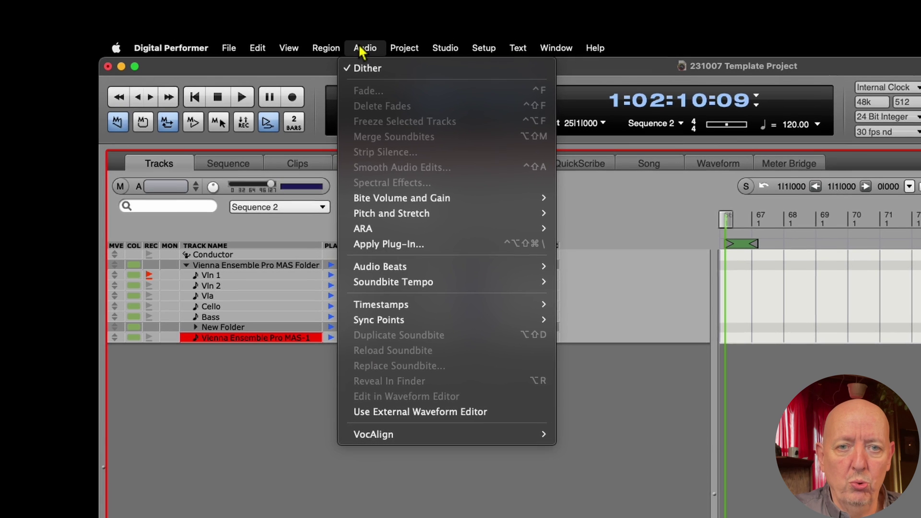
pyautogui.moveTo(405, 48)
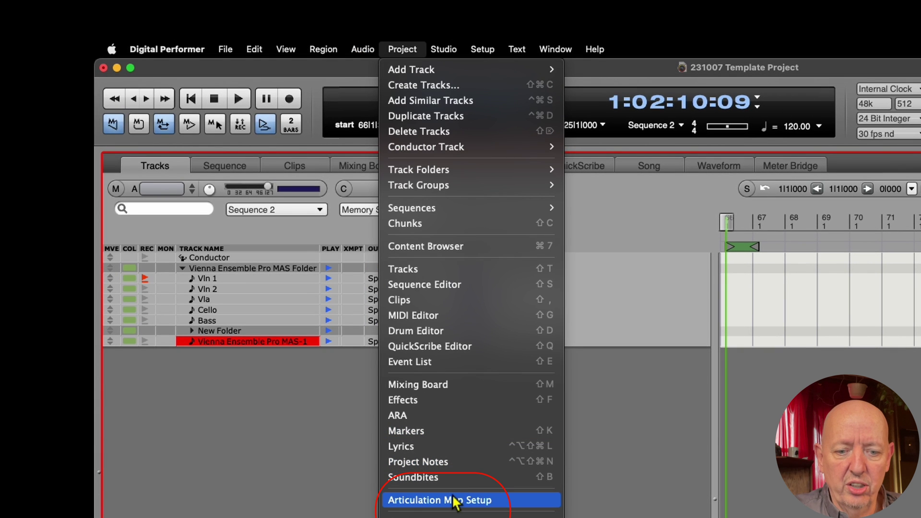
pyautogui.click(454, 501)
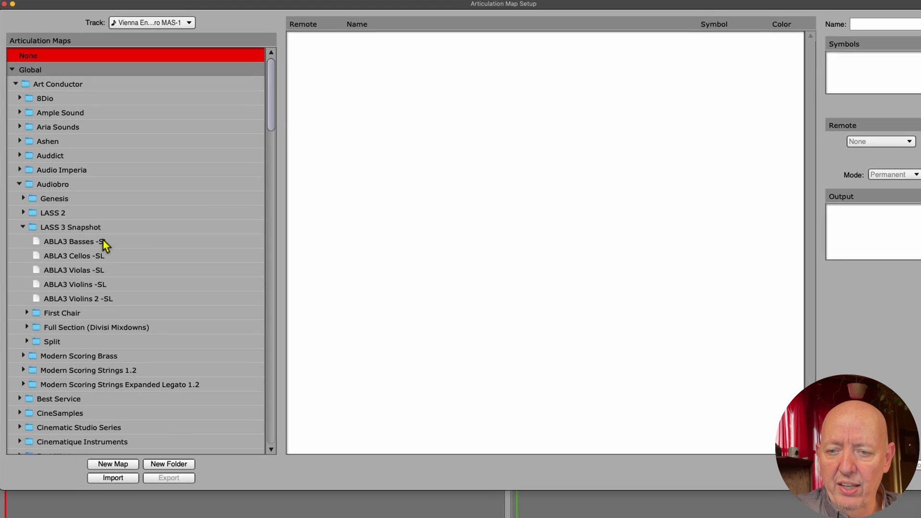
# Collapse the LASS 3 Snapshot folder and select the SFCS Violins 1 CB map in the Chamber Strings Patches folder
pyautogui.scroll(-6, 116, 271)
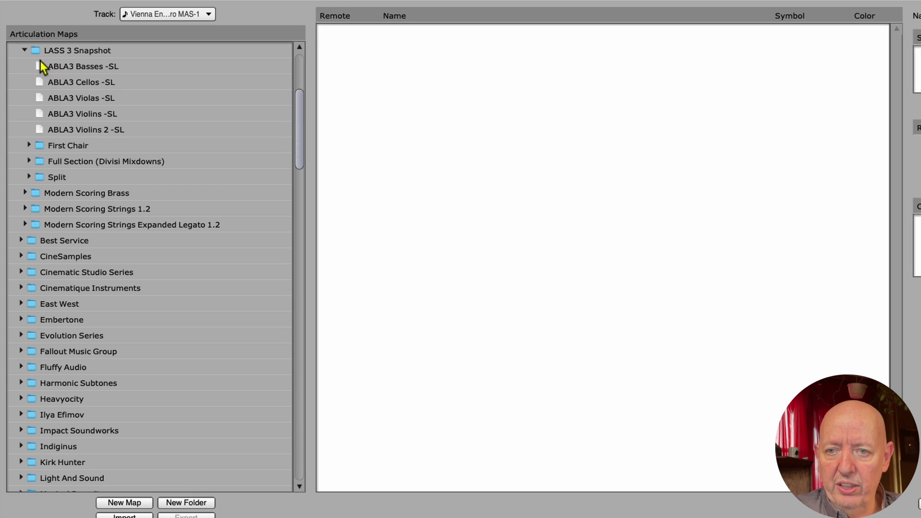
pyautogui.click(27, 52)
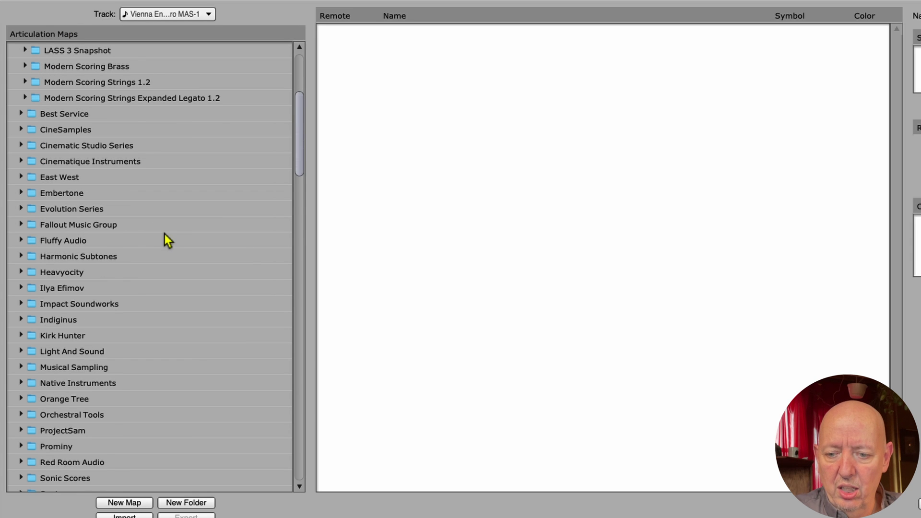
pyautogui.scroll(-7, 165, 234)
pyautogui.scroll(-15, 163, 233)
pyautogui.scroll(8, 78, 244)
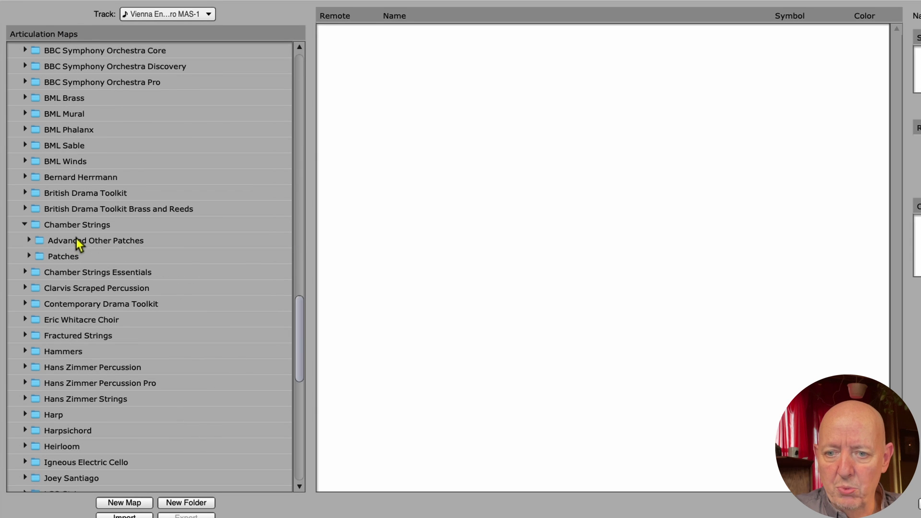
pyautogui.click(29, 257)
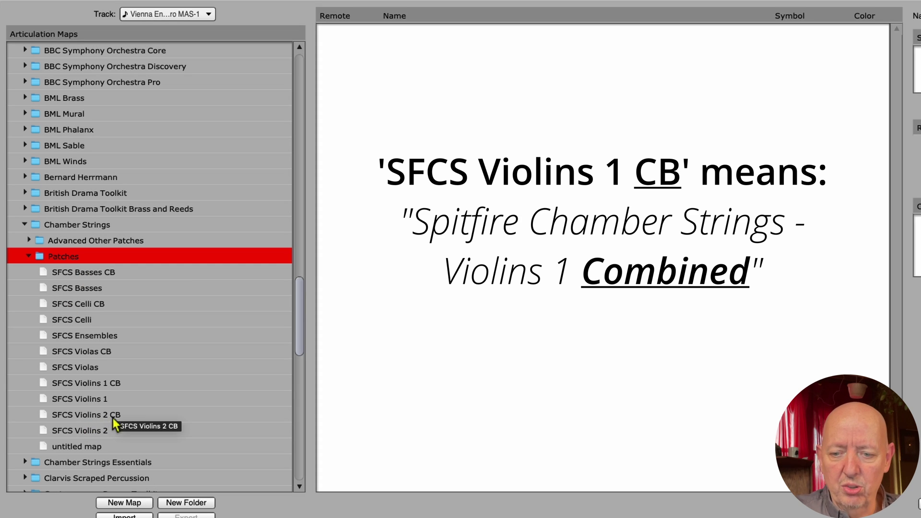
pyautogui.doubleClick(111, 384)
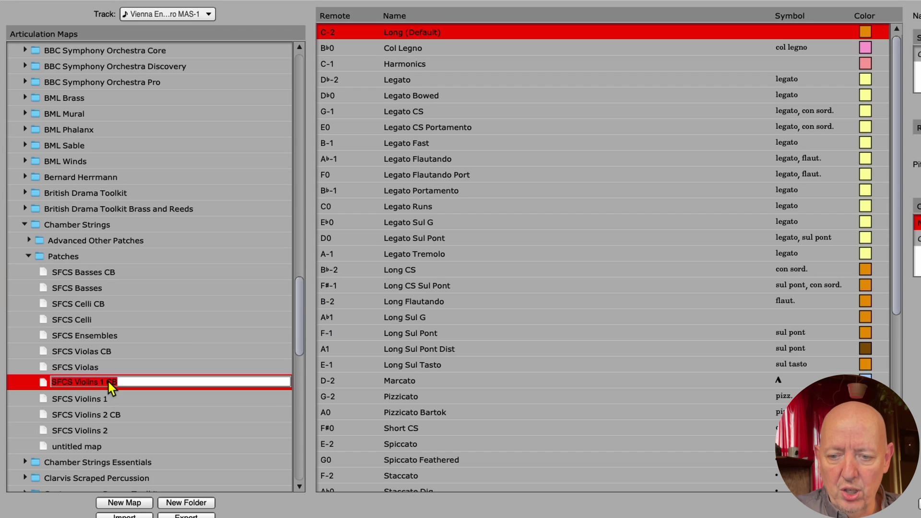
# Look through the articulations in the SFCS Violins 1 CB map and close the Articulation Map Setup
pyautogui.scroll(-5, 628, 286)
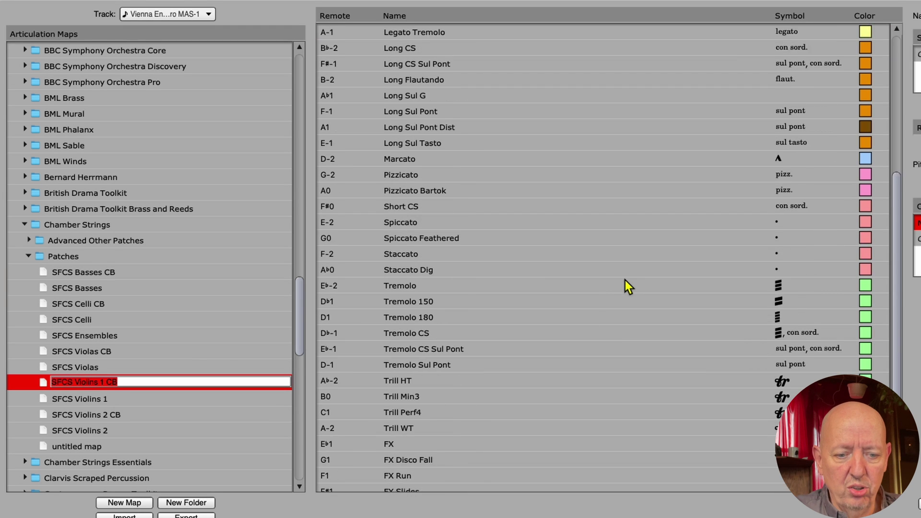
pyautogui.scroll(-1, 629, 286)
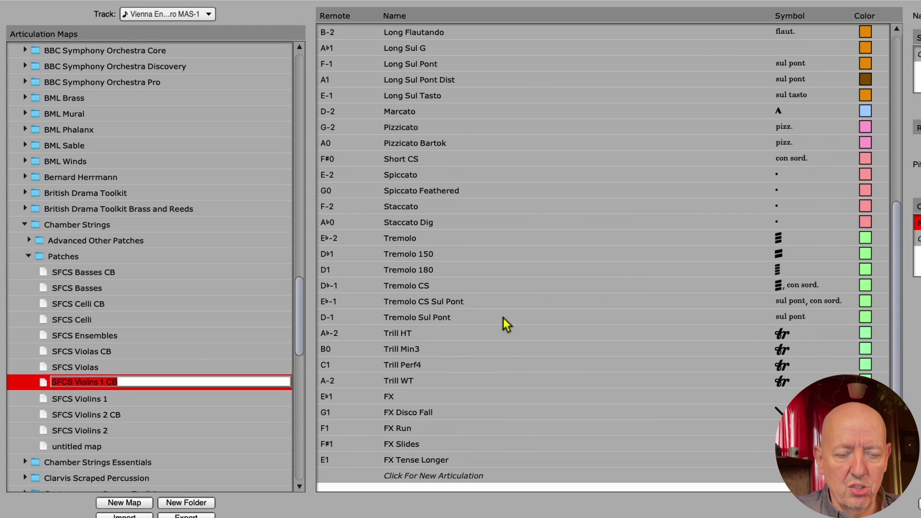
pyautogui.scroll(6, 534, 268)
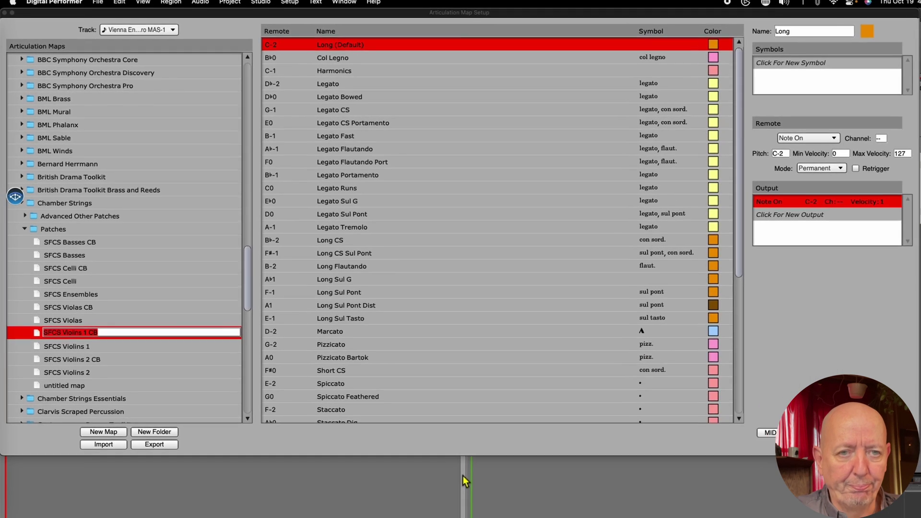
pyautogui.click(5, 13)
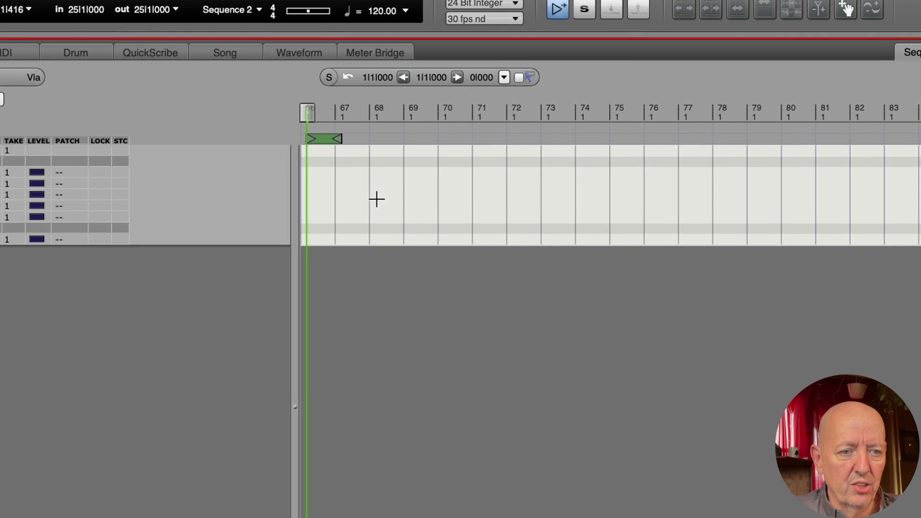
# Record a short phrase of four short C5 notes and long C5, D5, E5 and G5 notes on Vln 1 and play it back
pyautogui.press('space')
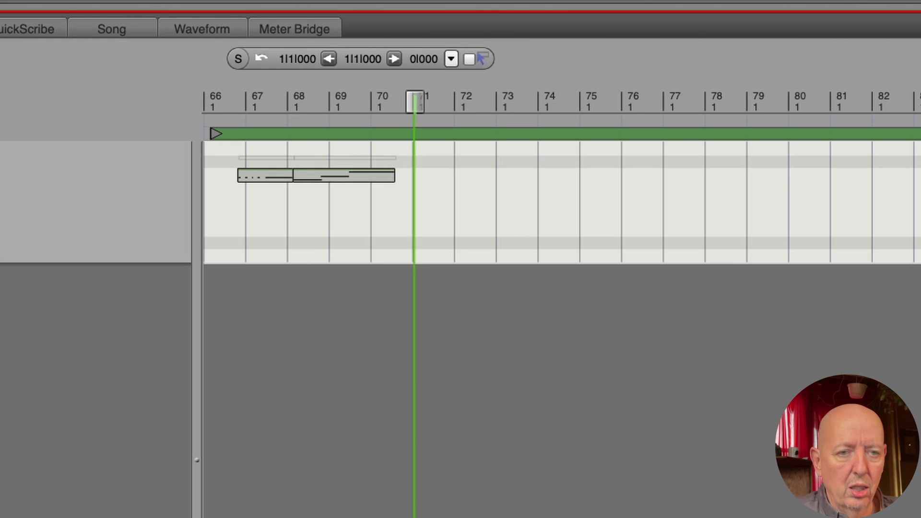
pyautogui.press('space')
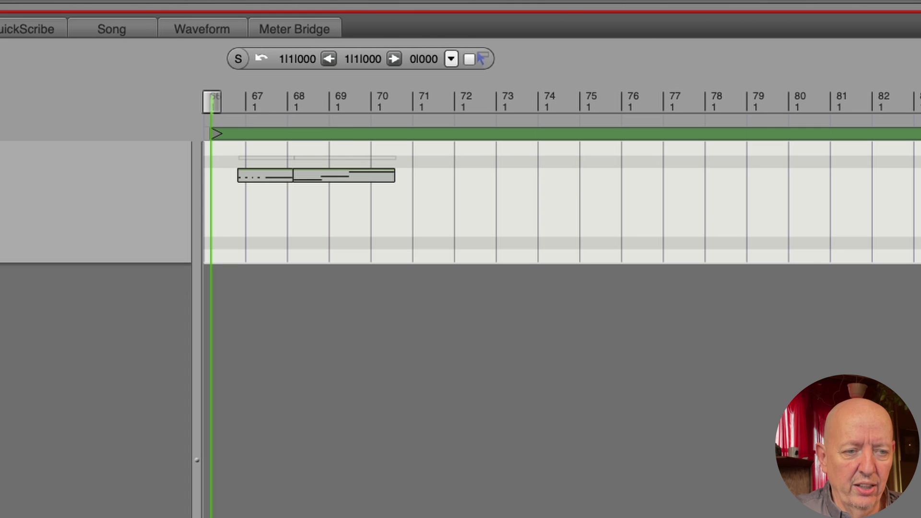
pyautogui.press('space')
pyautogui.press('space')
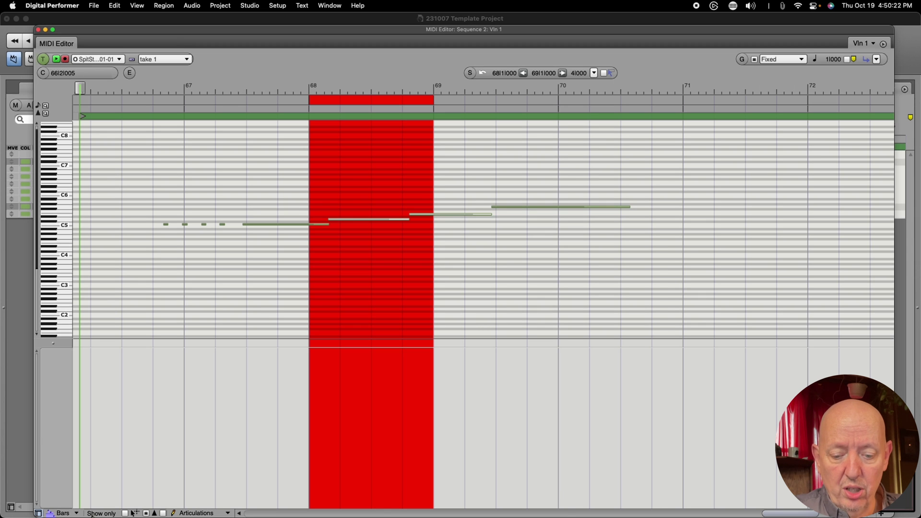
# Assign the four short C5 notes to the Marcato articulation in the Vln 1 MIDI Editor and play the passage back
pyautogui.click(148, 86)
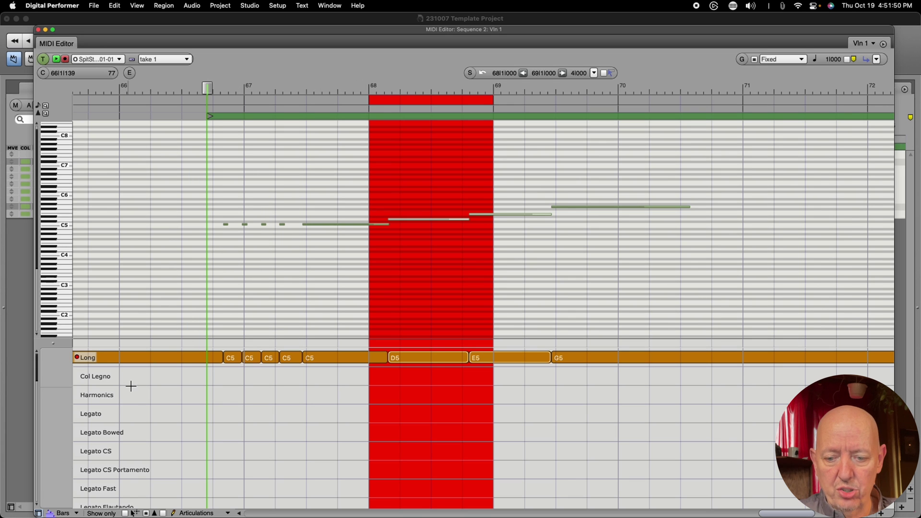
pyautogui.hscroll(-1, 131, 386)
pyautogui.scroll(-5, 131, 386)
pyautogui.scroll(5, 132, 383)
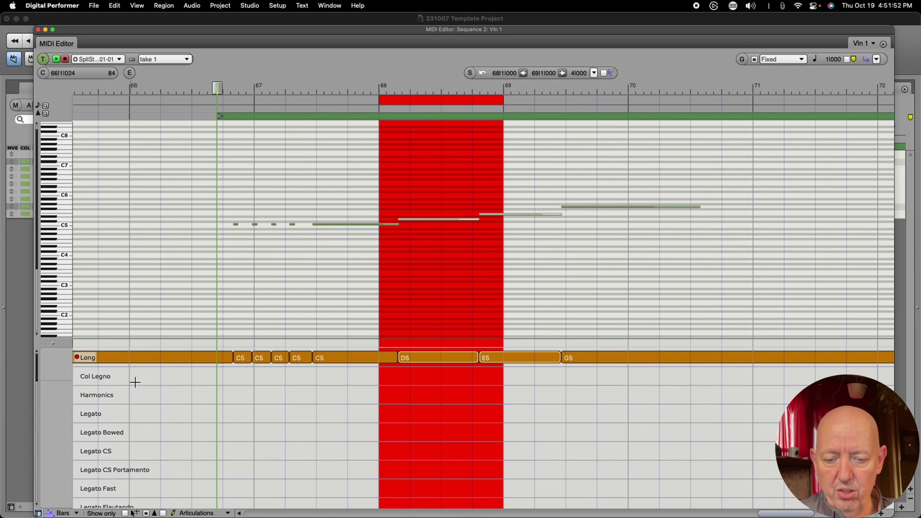
pyautogui.moveTo(223, 206); pyautogui.dragTo(302, 247)
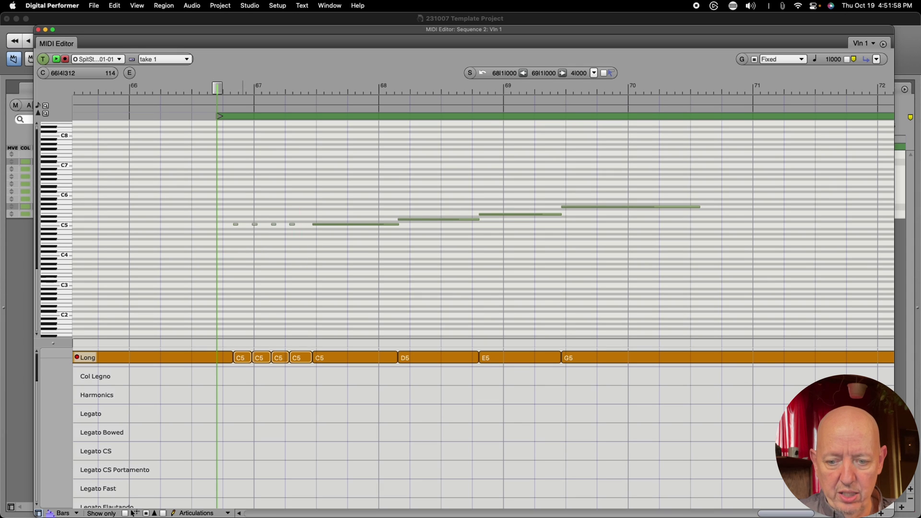
pyautogui.moveTo(245, 360); pyautogui.dragTo(245, 418)
pyautogui.press('space')
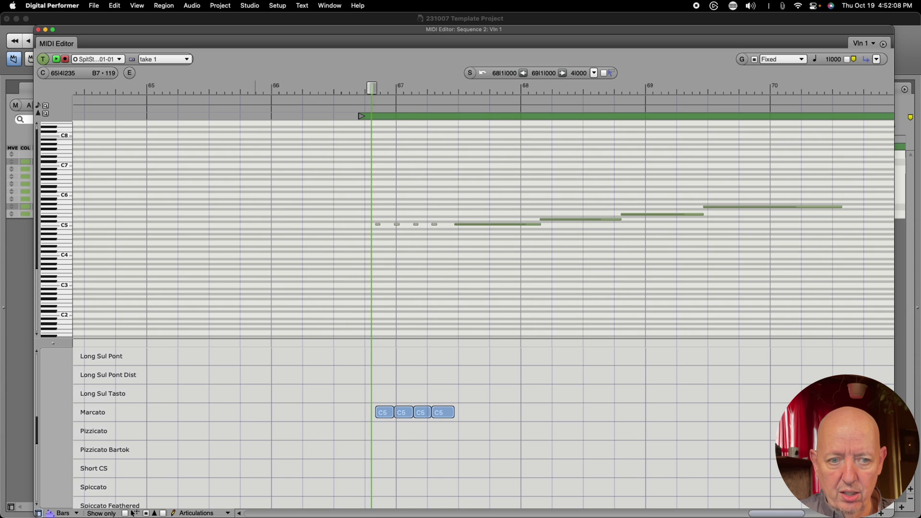
pyautogui.press('space')
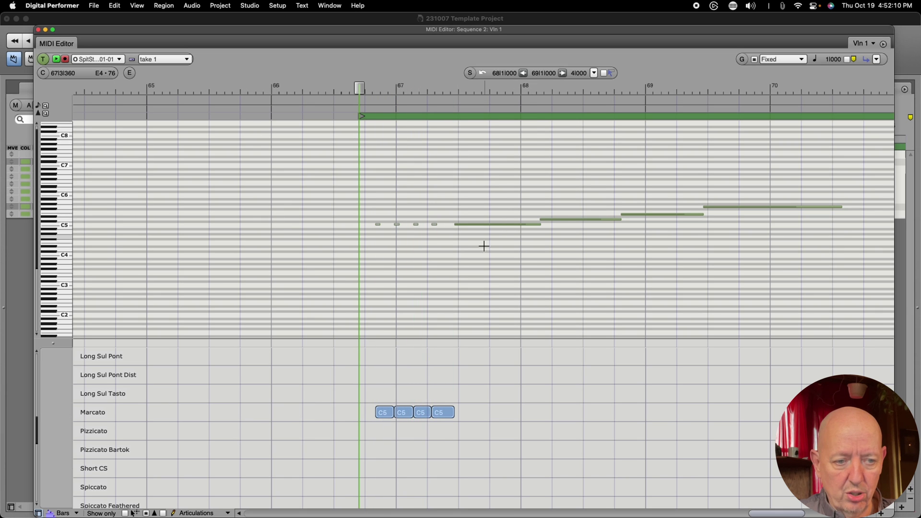
# Assign the final long G5 note to the Tremolo Sul Pont articulation
pyautogui.hscroll(5, 482, 244)
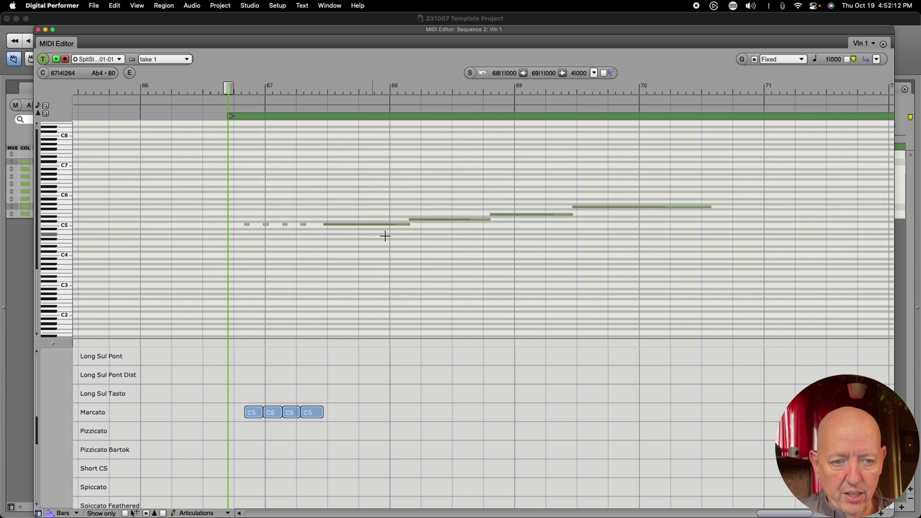
pyautogui.scroll(10, 370, 368)
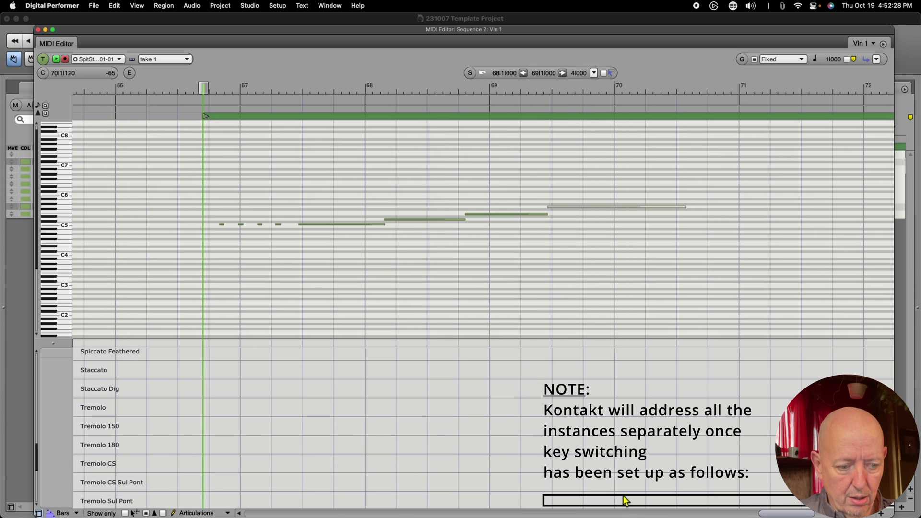
pyautogui.moveTo(624, 495); pyautogui.dragTo(622, 494)
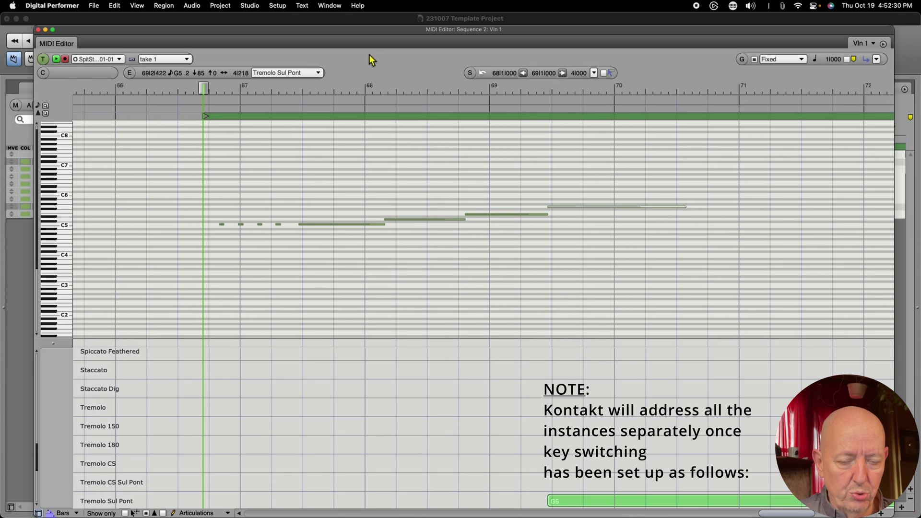